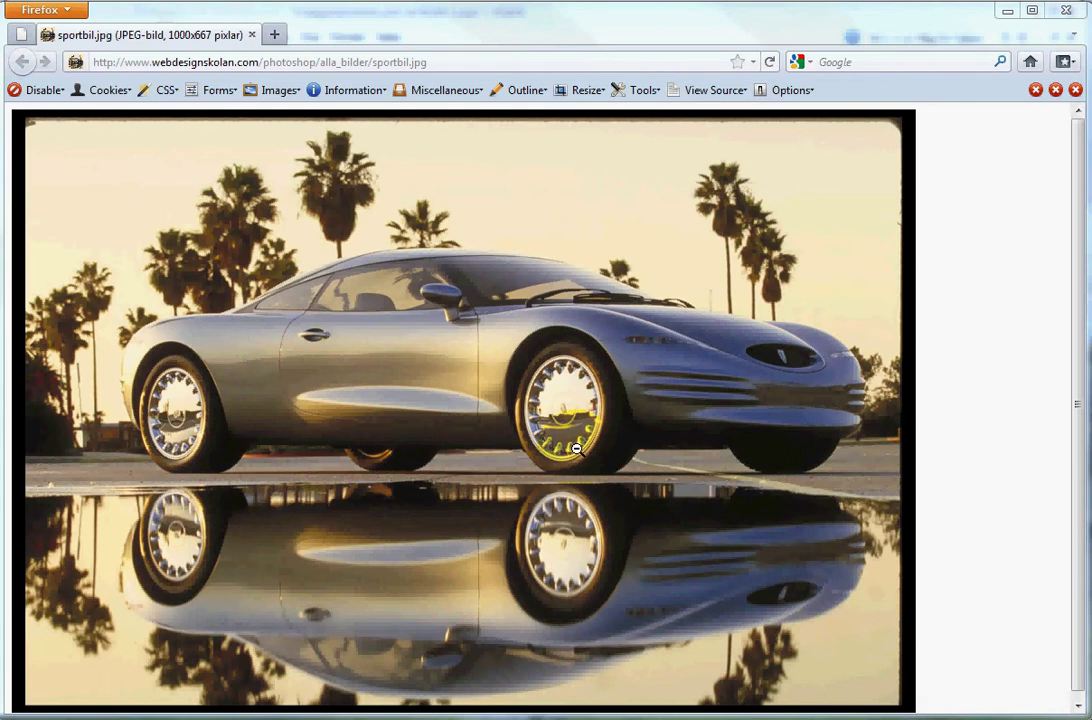
Copy the sportbil.jpg car photo from Firefox and return to Photoshop Elements
{"action": "right_click", "coordinate": [511, 384]}
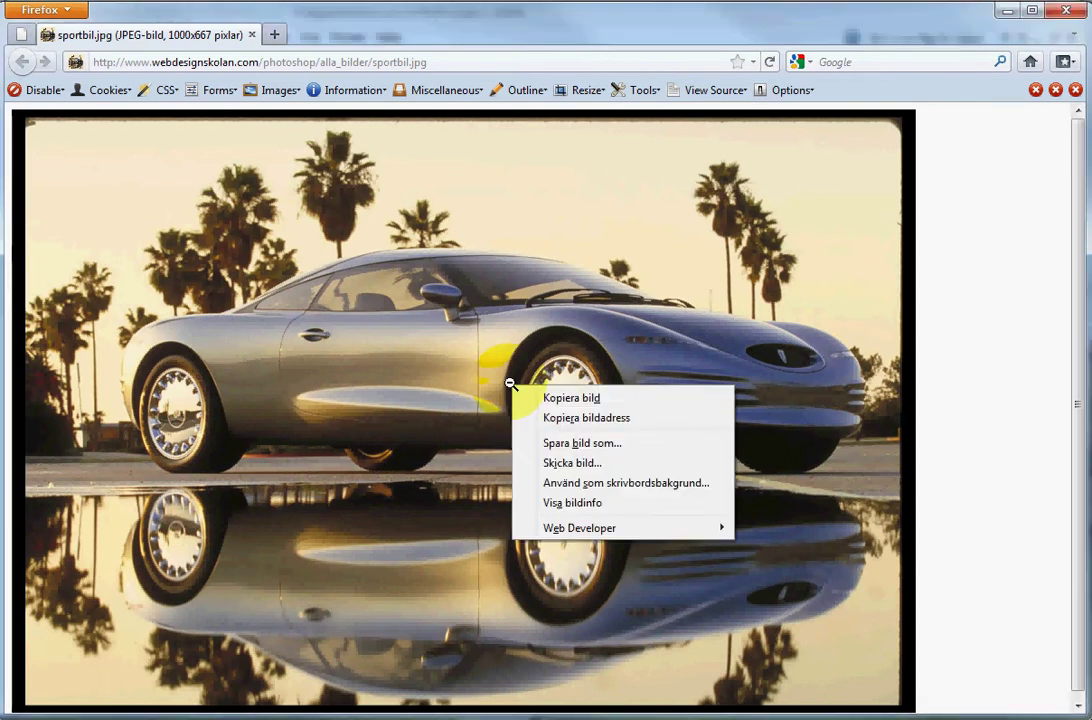
{"action": "left_click", "coordinate": [624, 405]}
{"action": "key", "text": "alt+Tab"}
{"action": "key", "text": "alt+Tab"}
{"action": "key", "text": "alt+Tab"}
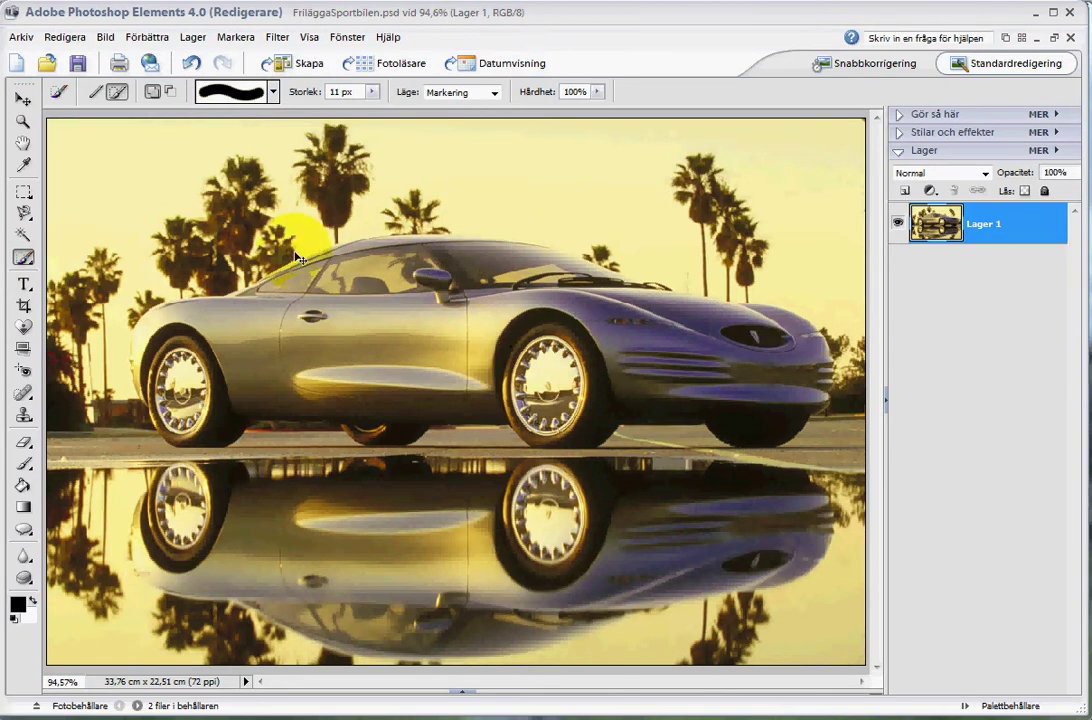
{"action": "key", "text": "ctrl+n"}
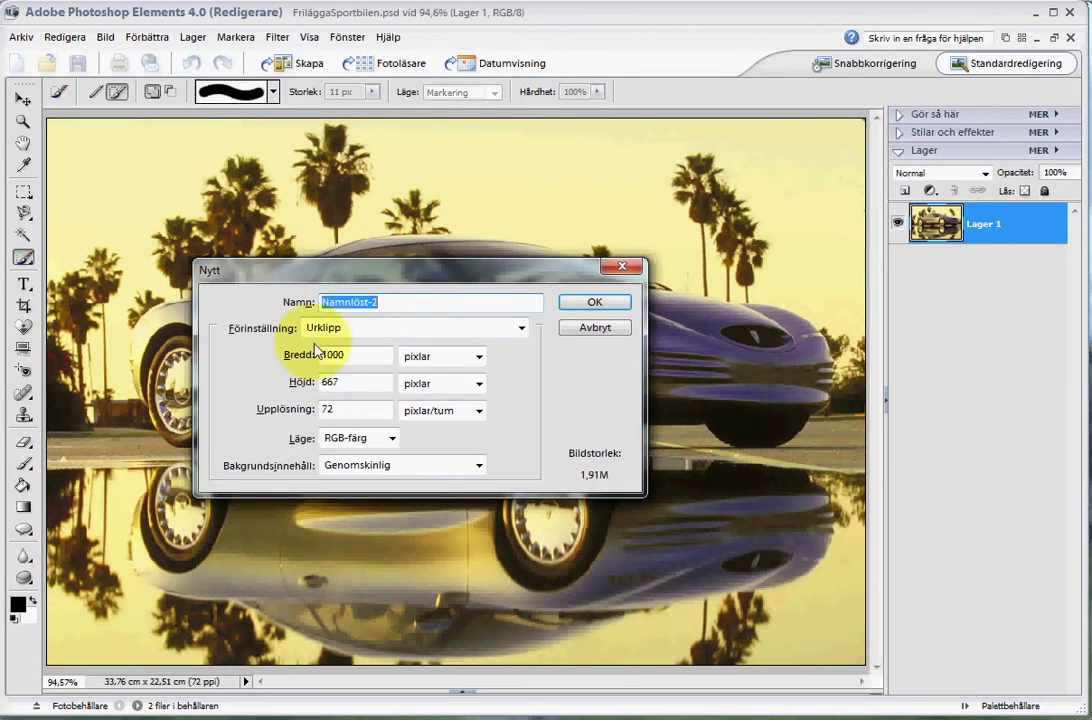
{"action": "left_click", "coordinate": [340, 408]}
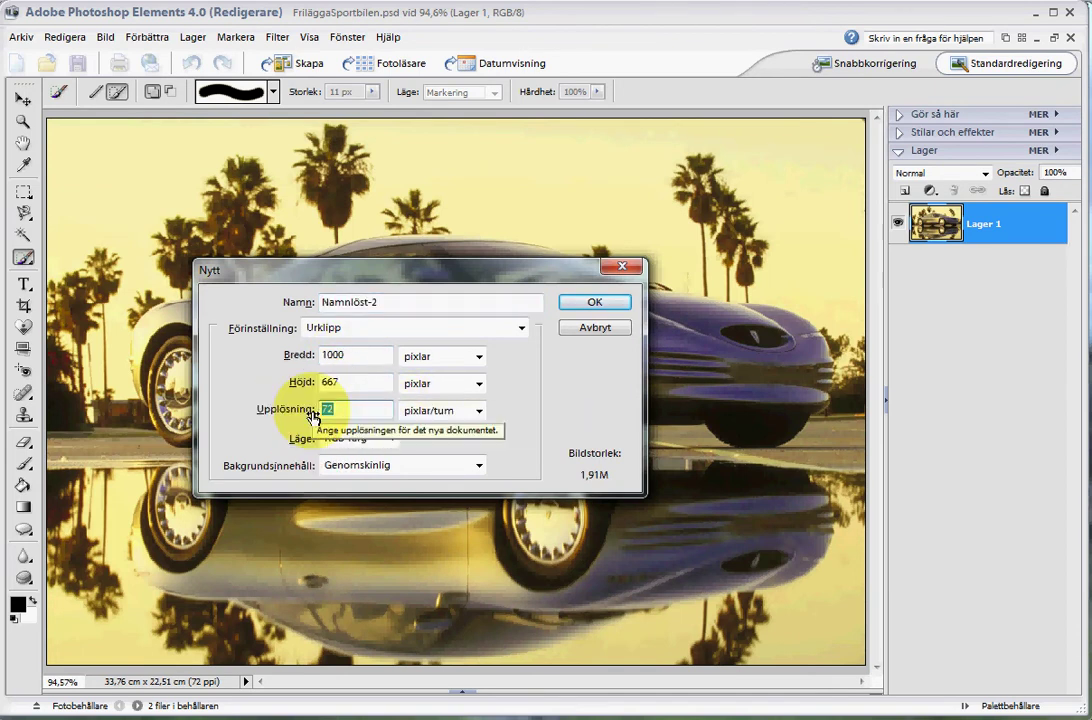
{"action": "type", "text": "96"}
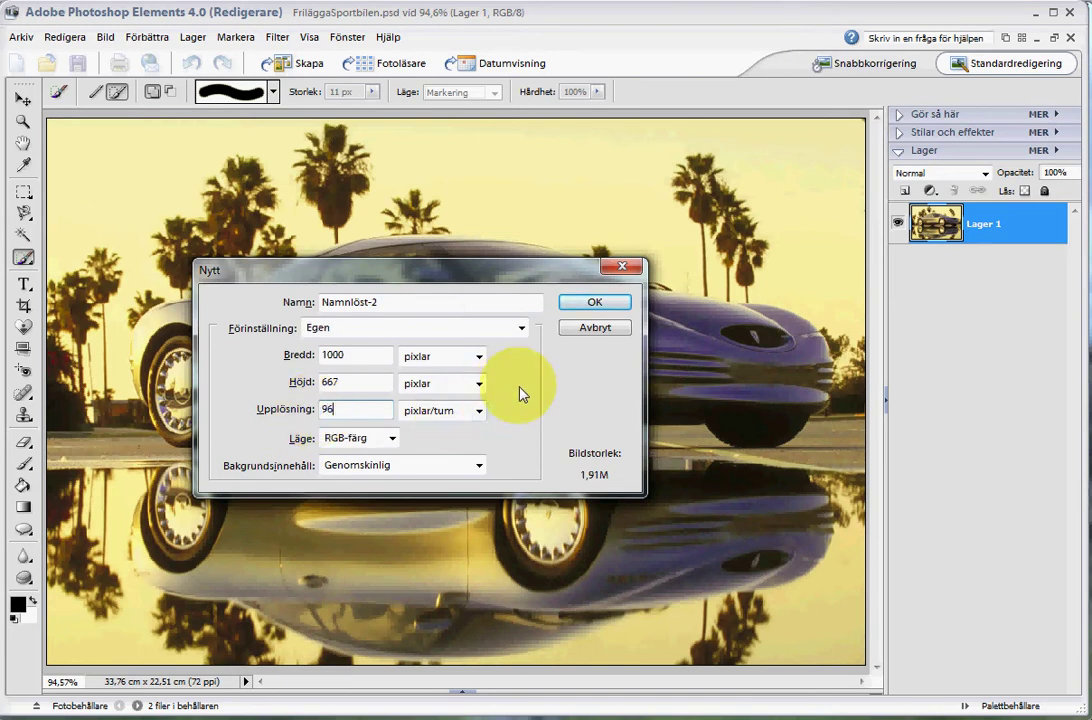
{"action": "left_click_drag", "start_coordinate": [532, 271], "coordinate": [514, 268]}
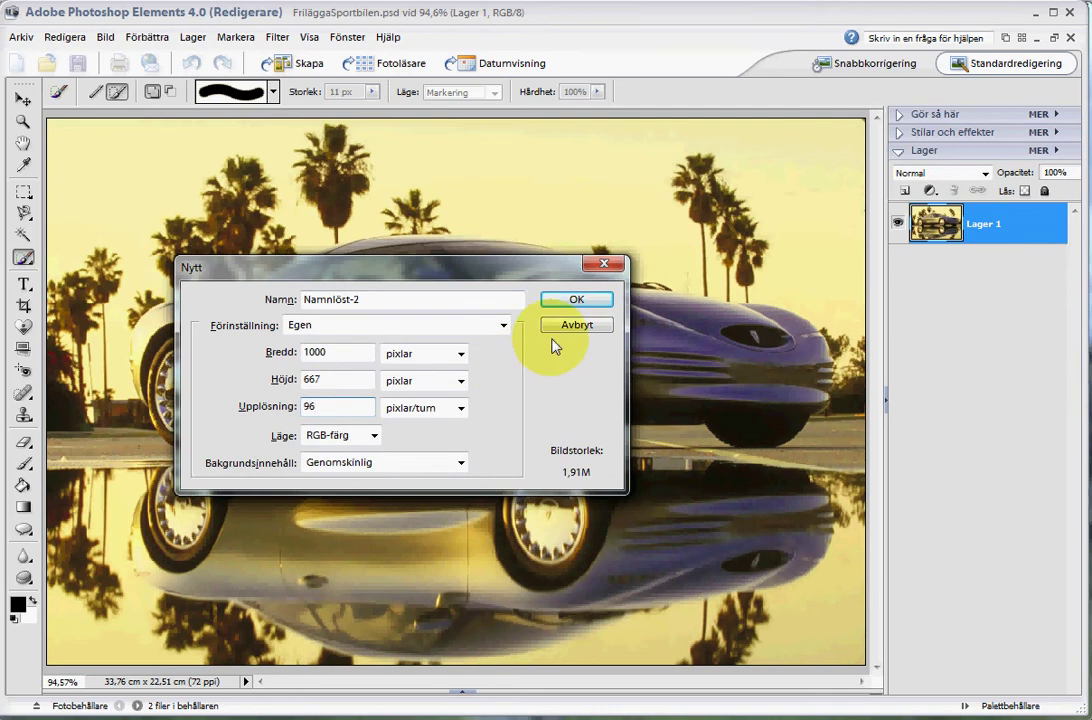
{"action": "left_click", "coordinate": [578, 328]}
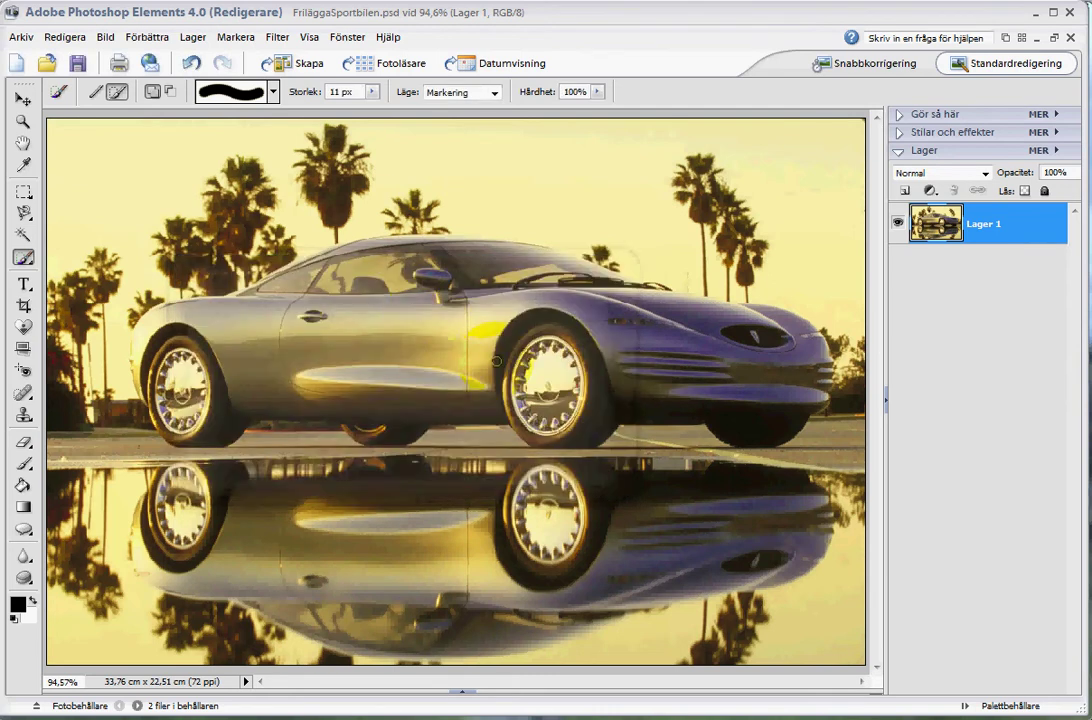
{"action": "key", "text": "alt+Tab"}
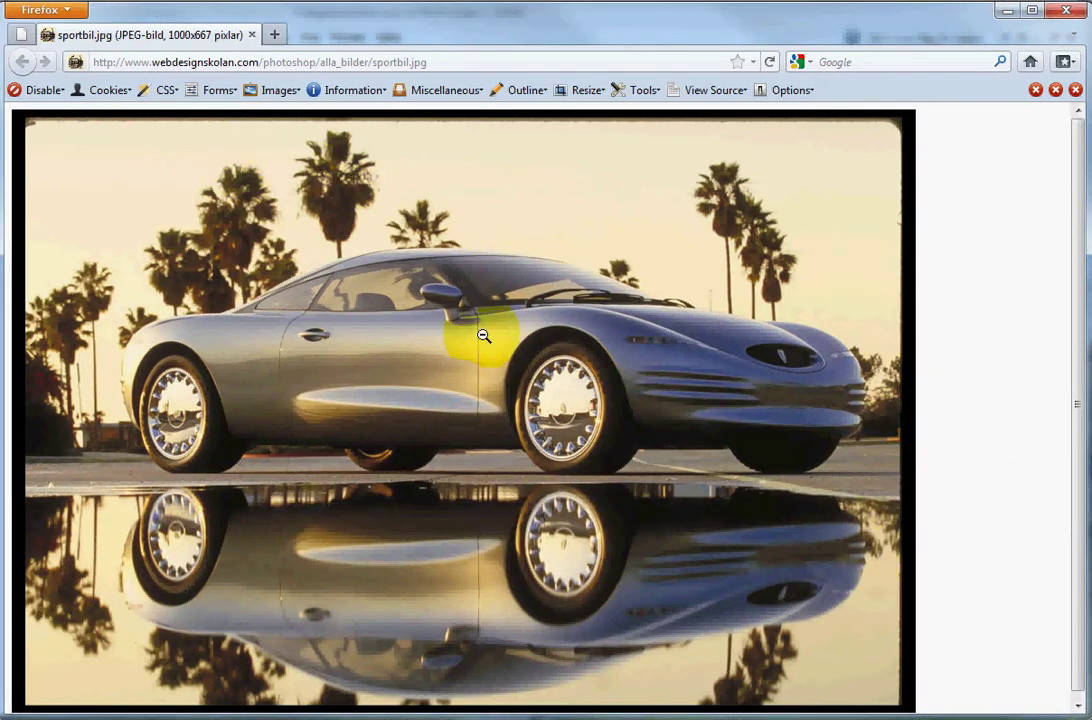
{"action": "key", "text": "alt+Tab"}
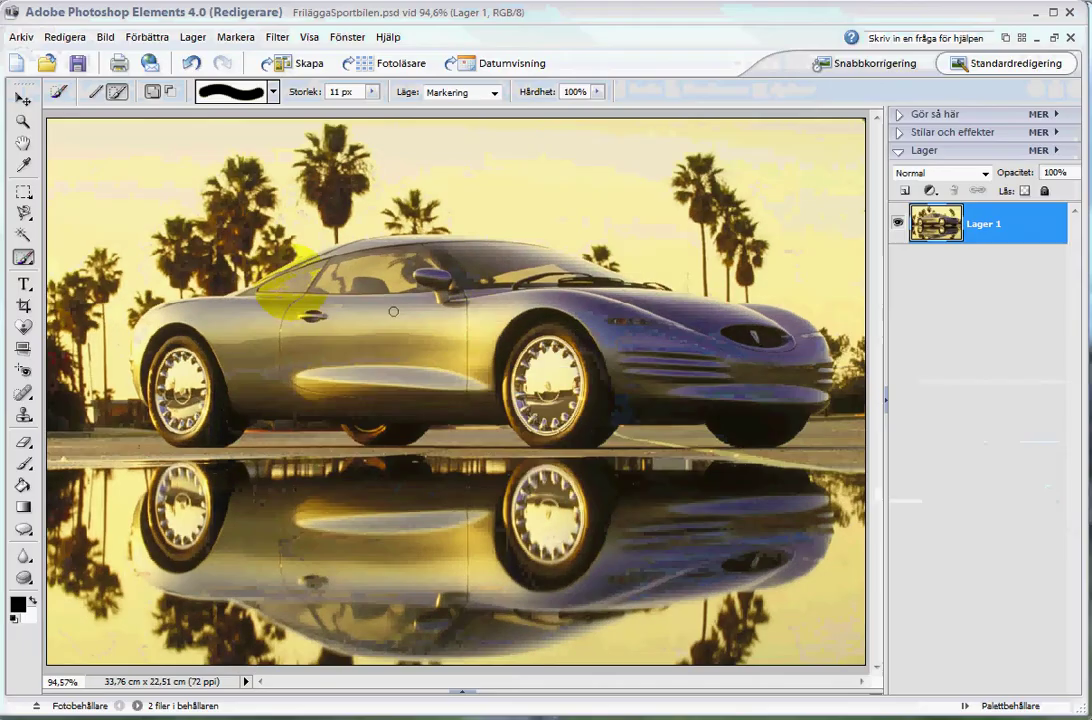
{"action": "left_click", "coordinate": [24, 308]}
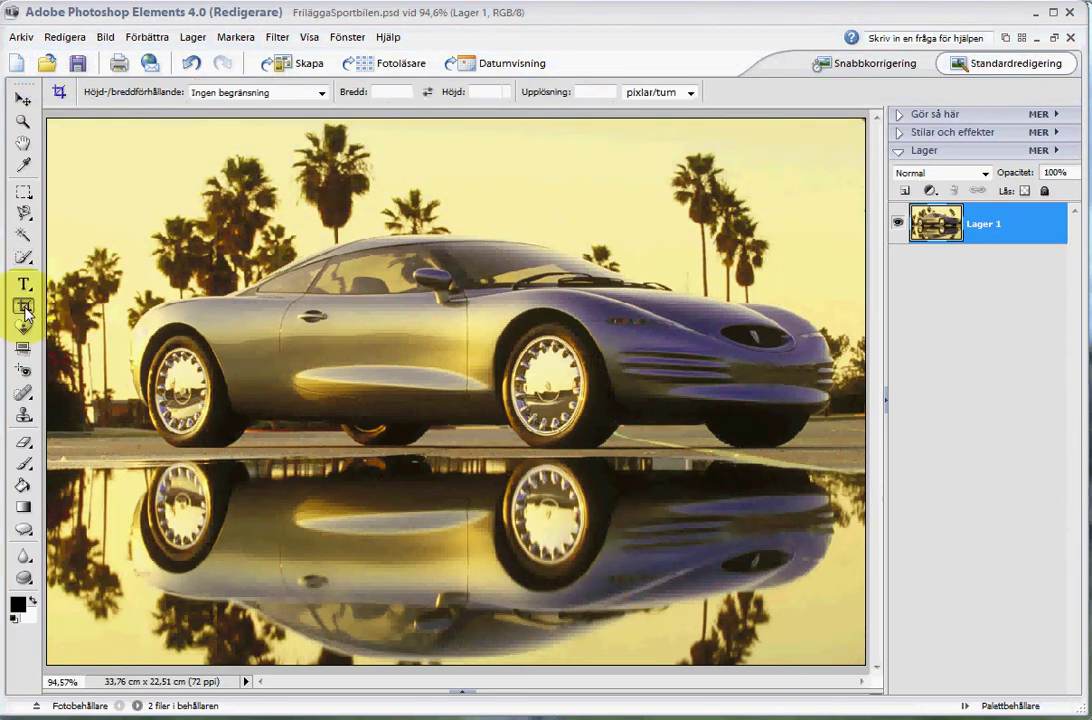
{"action": "left_click_drag", "start_coordinate": [50, 128], "coordinate": [848, 652]}
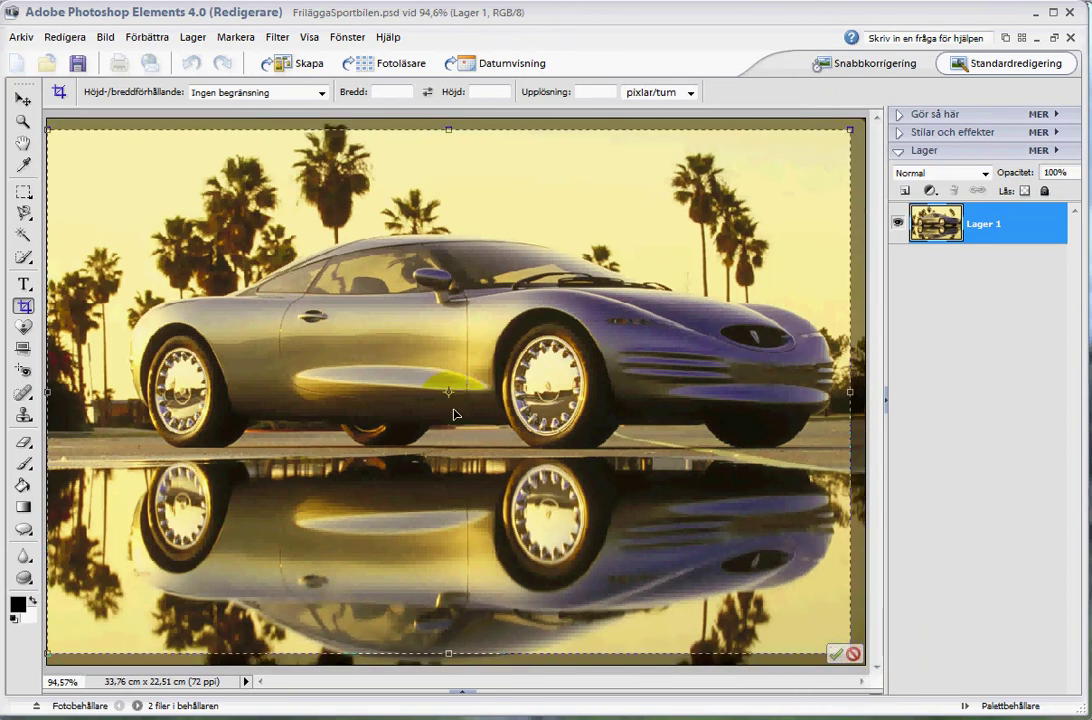
{"action": "key", "text": "Escape"}
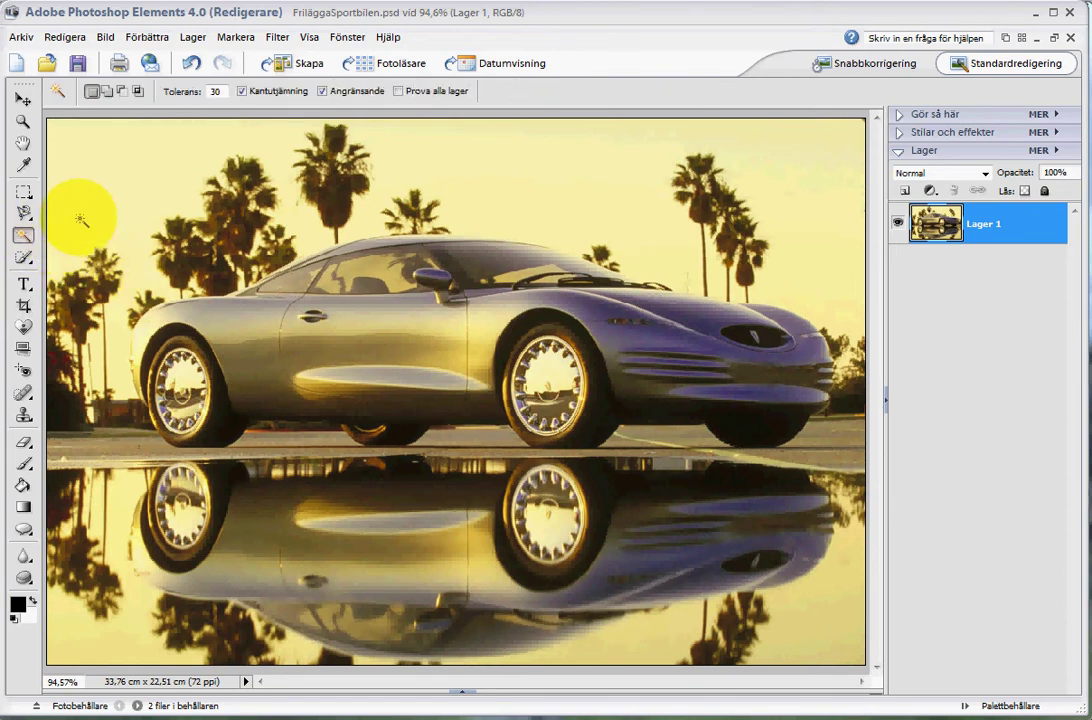
Magic Wand-select the yellow sky, adding the palm trees, road and area around the car's front
{"action": "left_click", "coordinate": [130, 222]}
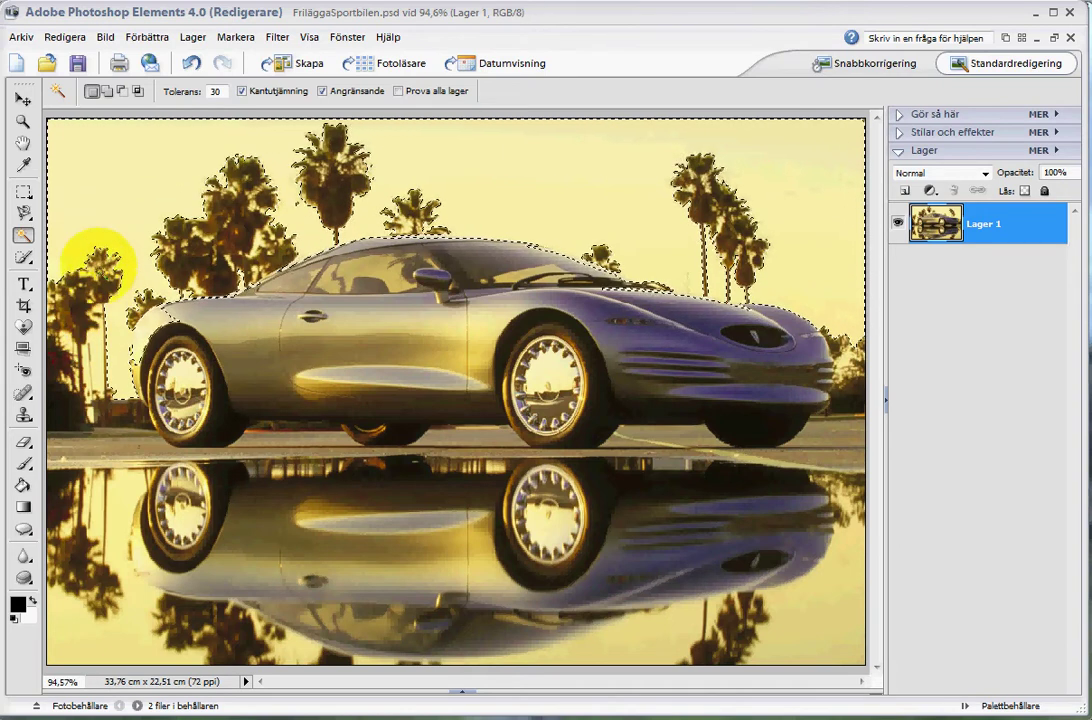
{"action": "left_click", "coordinate": [93, 279], "text": "shift"}
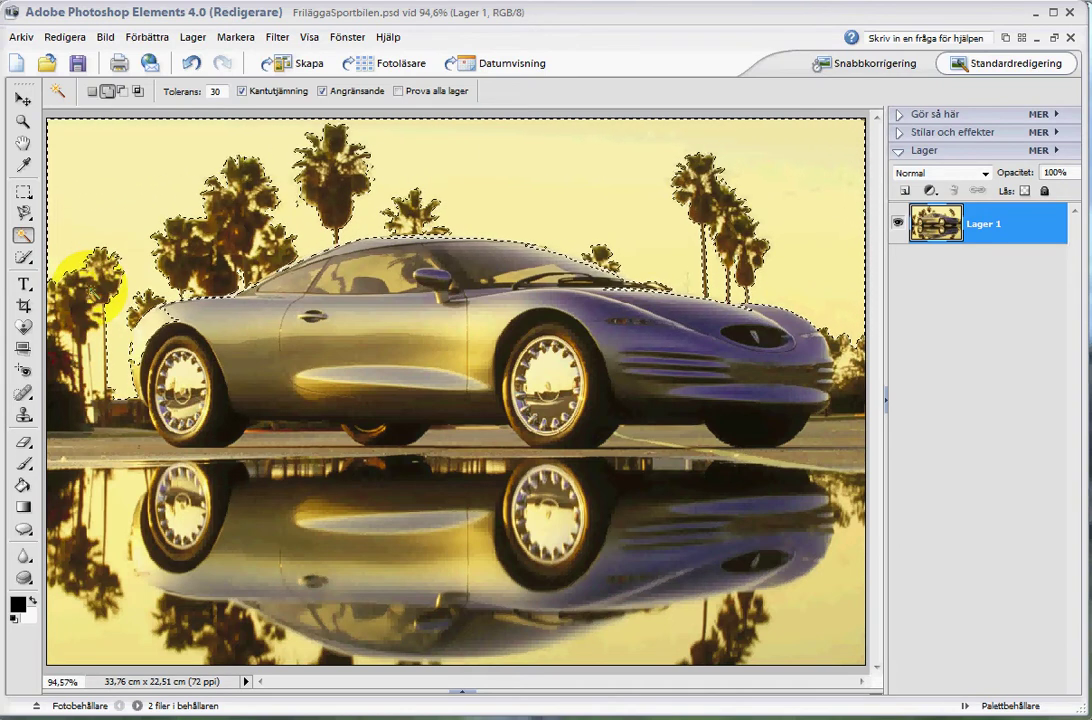
{"action": "left_click", "coordinate": [110, 408]}
{"action": "left_click", "coordinate": [590, 446]}
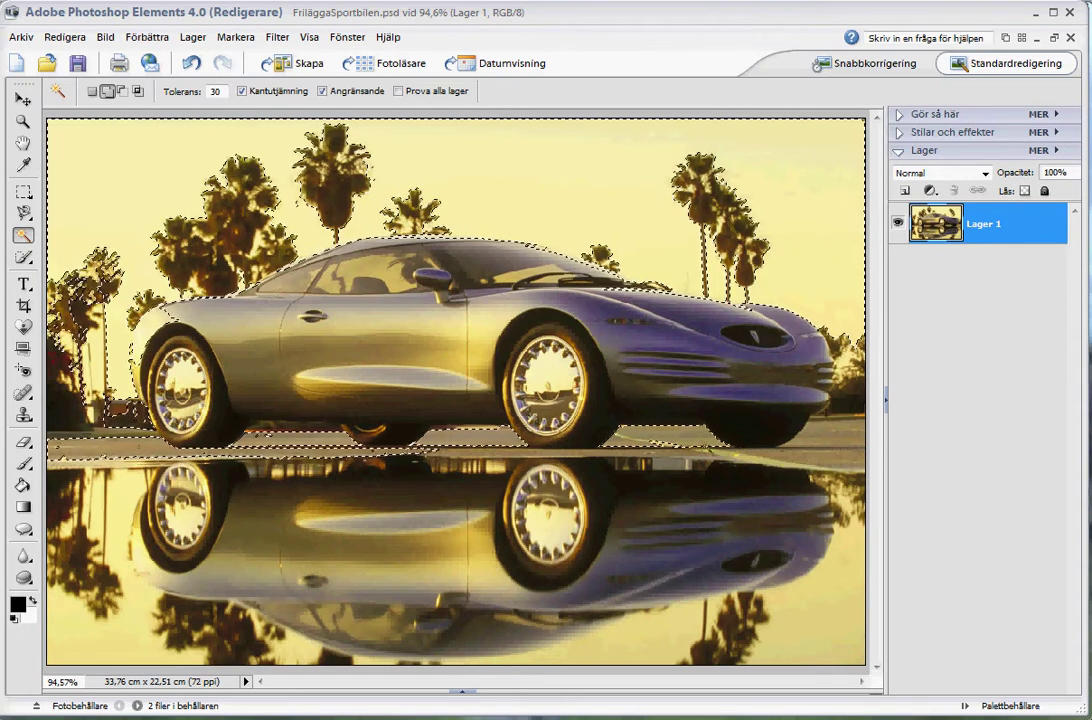
{"action": "left_click", "coordinate": [864, 432]}
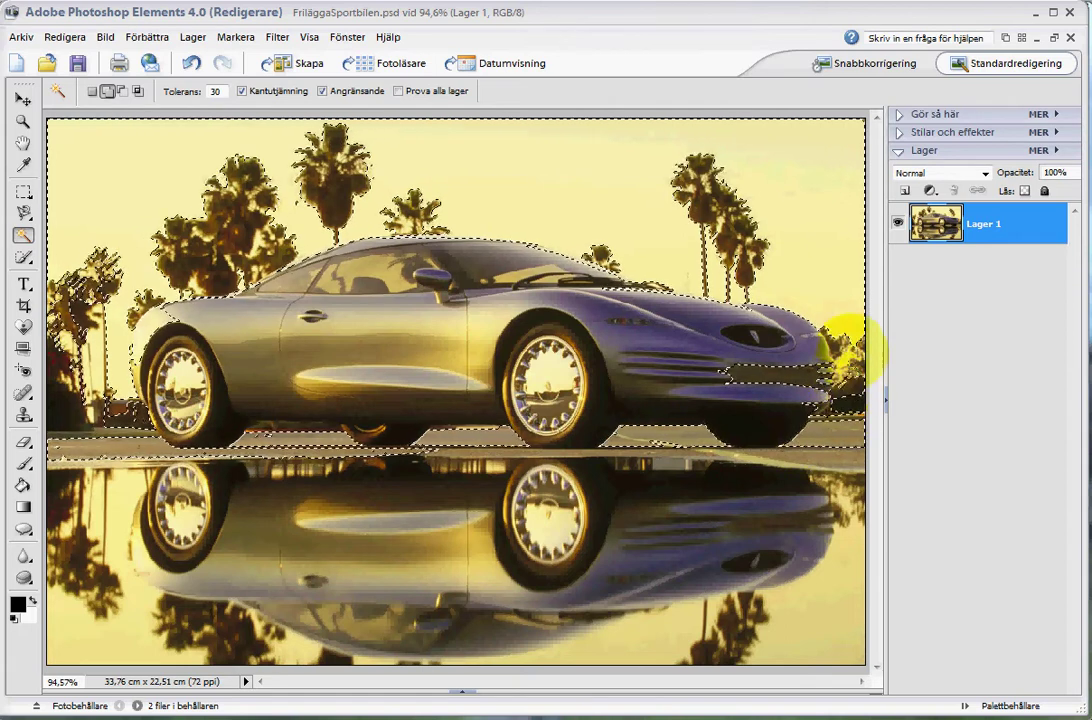
{"action": "left_click", "coordinate": [845, 372]}
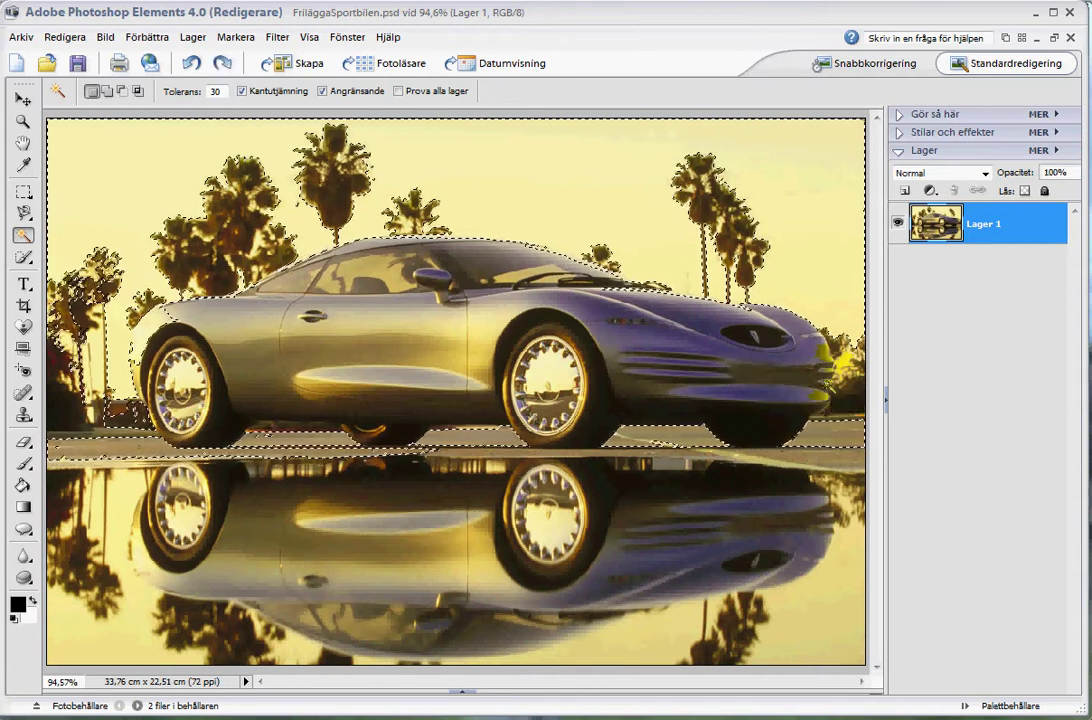
Set Magic Wand tolerance to 10, adjust the selection near the car's front, then deselect all
{"action": "left_click", "coordinate": [214, 91]}
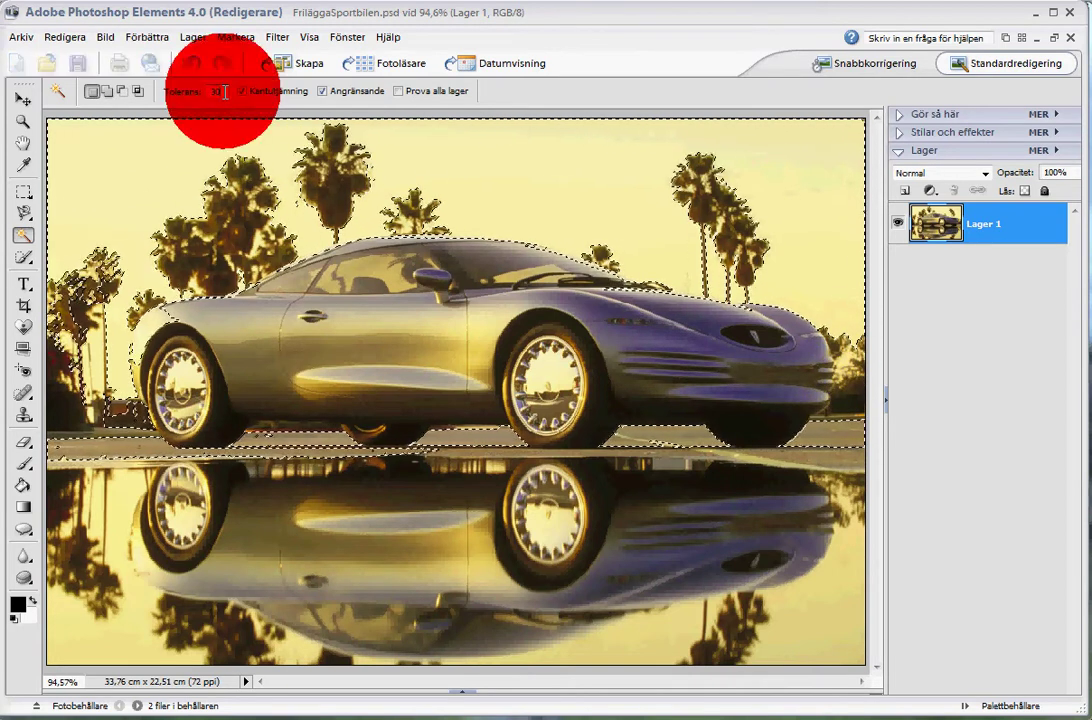
{"action": "type", "text": "10"}
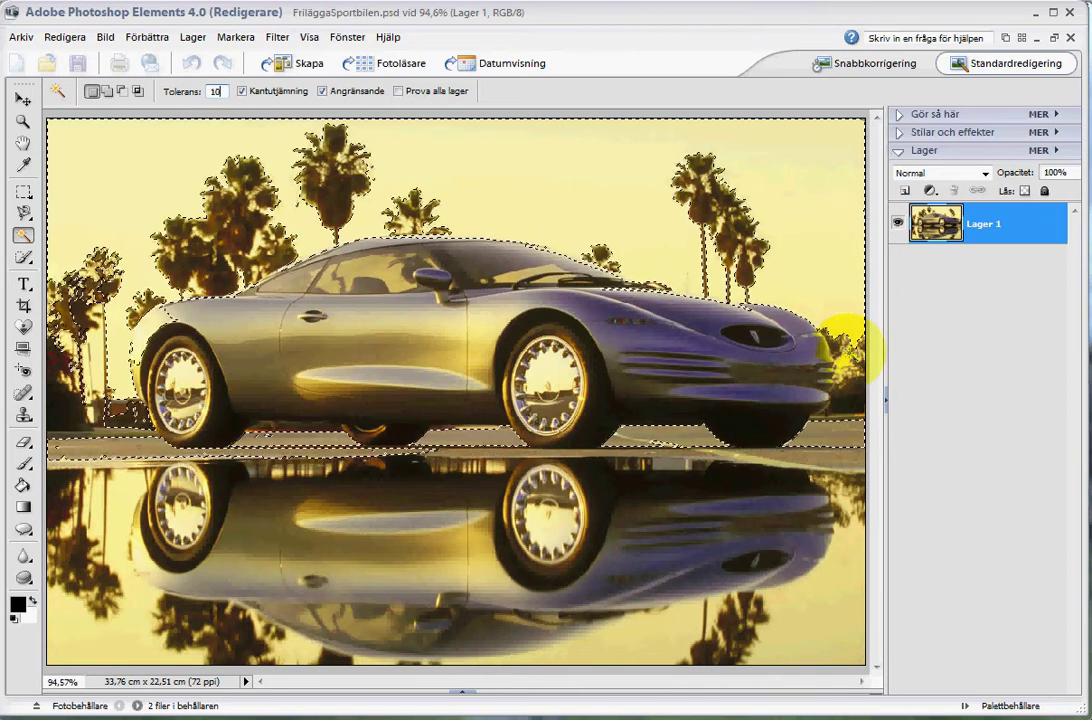
{"action": "key", "text": "shift"}
{"action": "left_click", "coordinate": [845, 347], "text": "shift"}
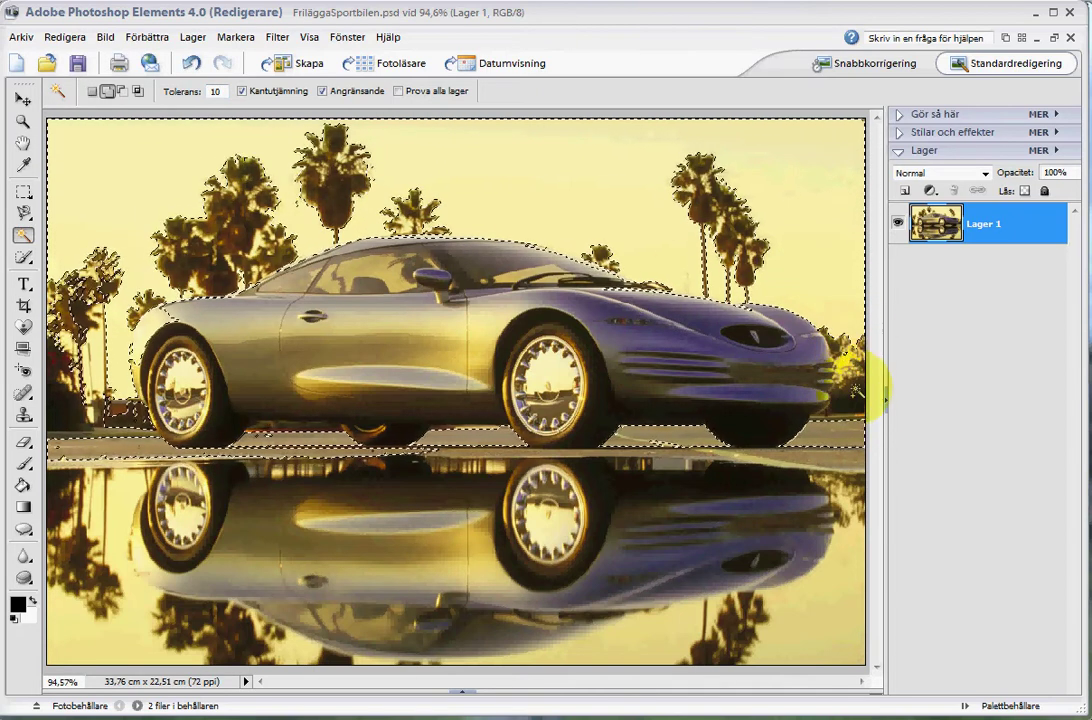
{"action": "key", "text": "alt"}
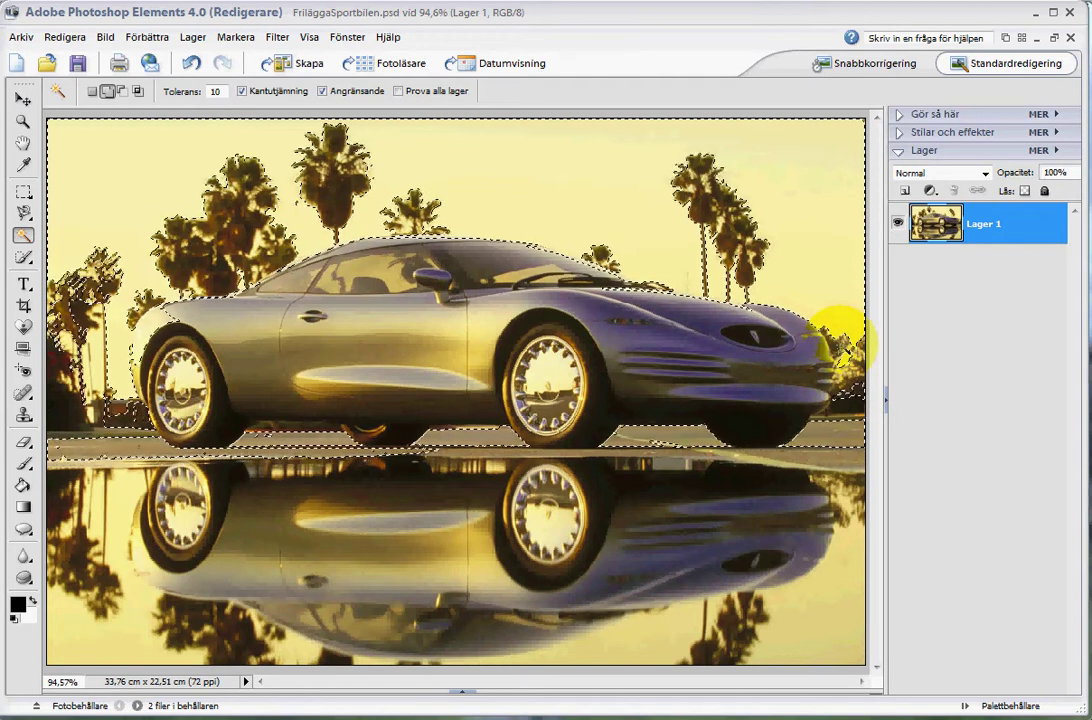
{"action": "left_click", "coordinate": [840, 333], "text": "alt"}
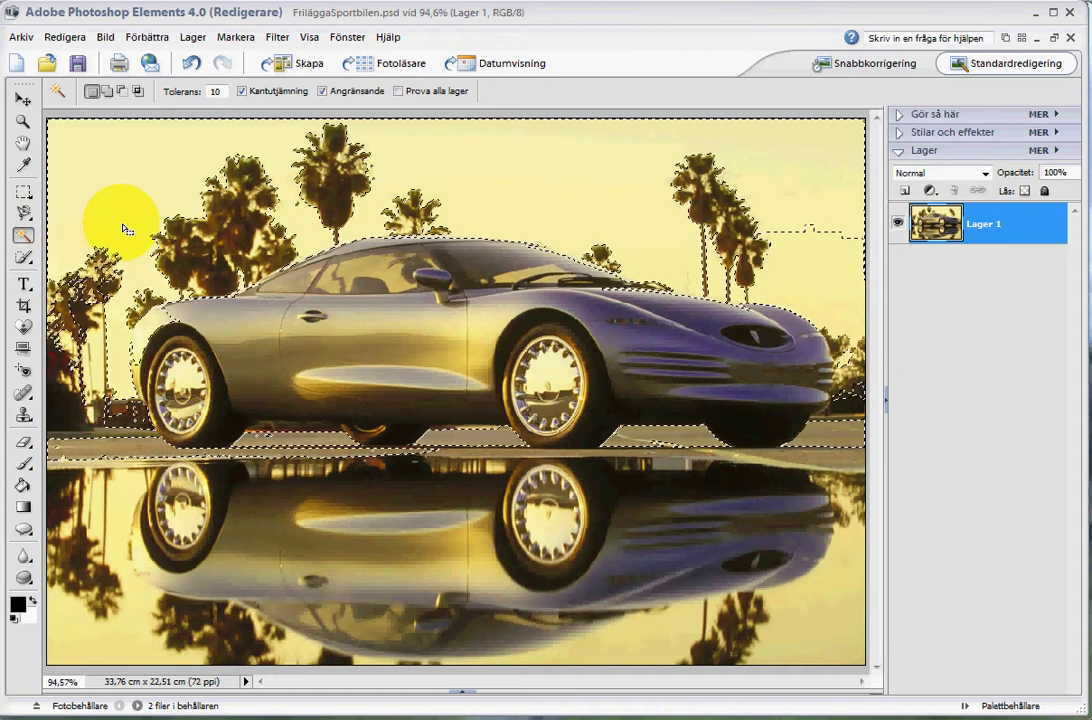
{"action": "key", "text": "ctrl+d"}
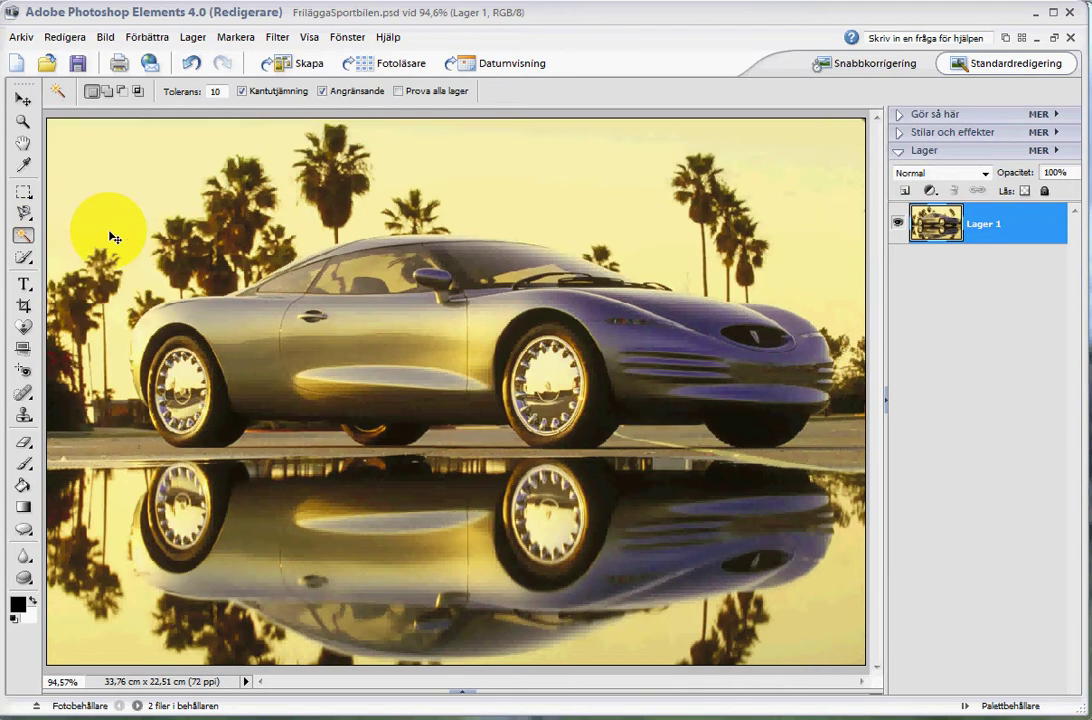
Trace a Magnetic Lasso outline around the car's roofline, front wheel and underside
{"action": "left_click", "coordinate": [24, 216]}
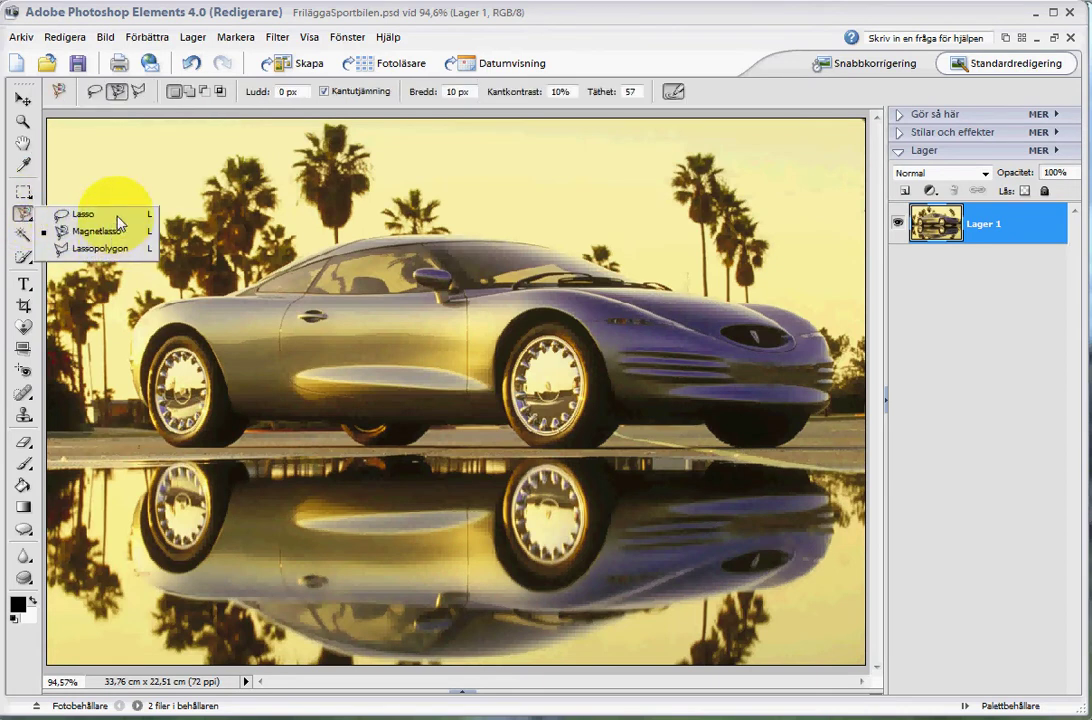
{"action": "left_click", "coordinate": [165, 296]}
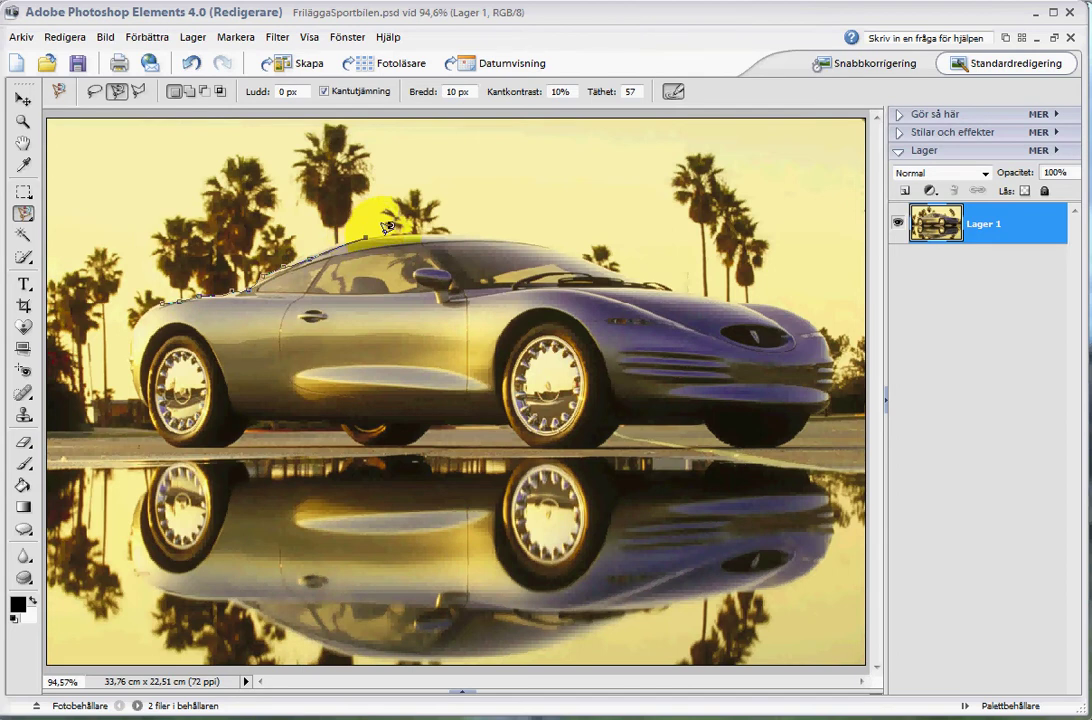
{"action": "left_click", "coordinate": [548, 241]}
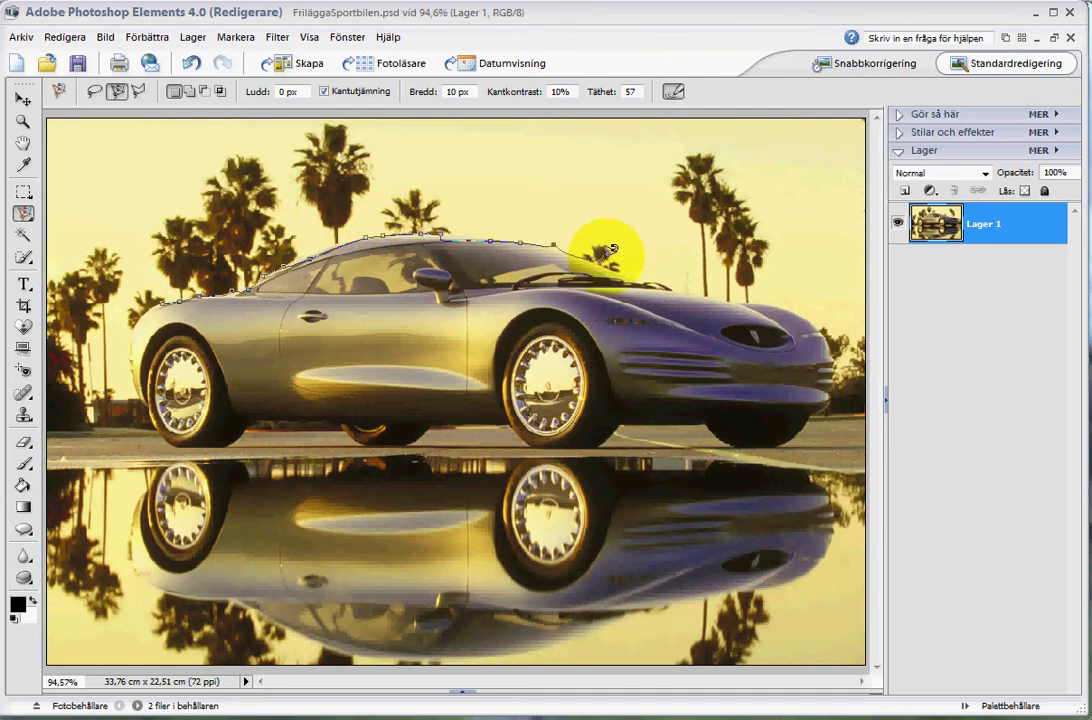
{"action": "left_click", "coordinate": [770, 289]}
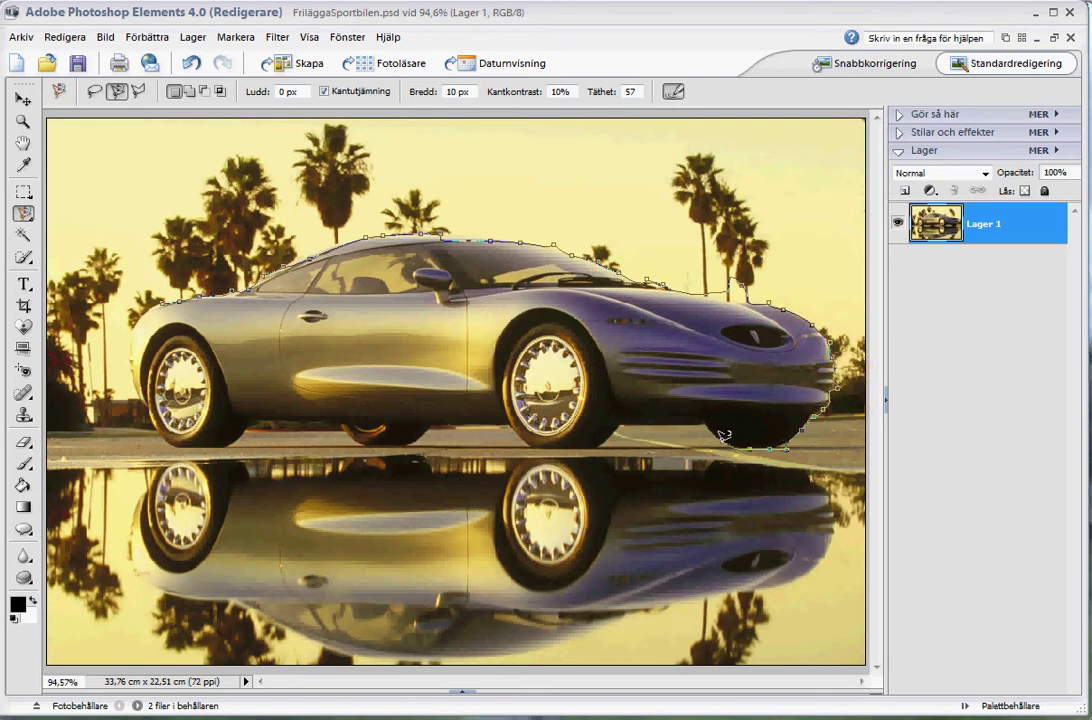
{"action": "left_click", "coordinate": [615, 428]}
{"action": "left_click", "coordinate": [345, 432]}
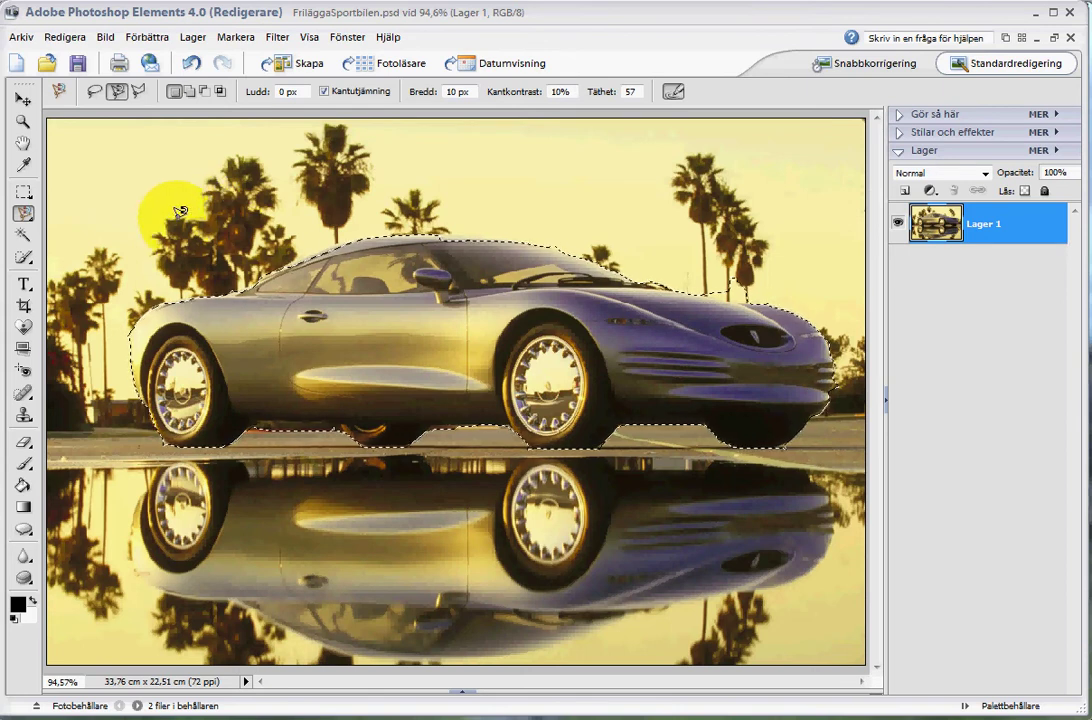
Choose the plain Selection Brush and set its mode to Mask, showing the red overlay
{"action": "left_click", "coordinate": [31, 262]}
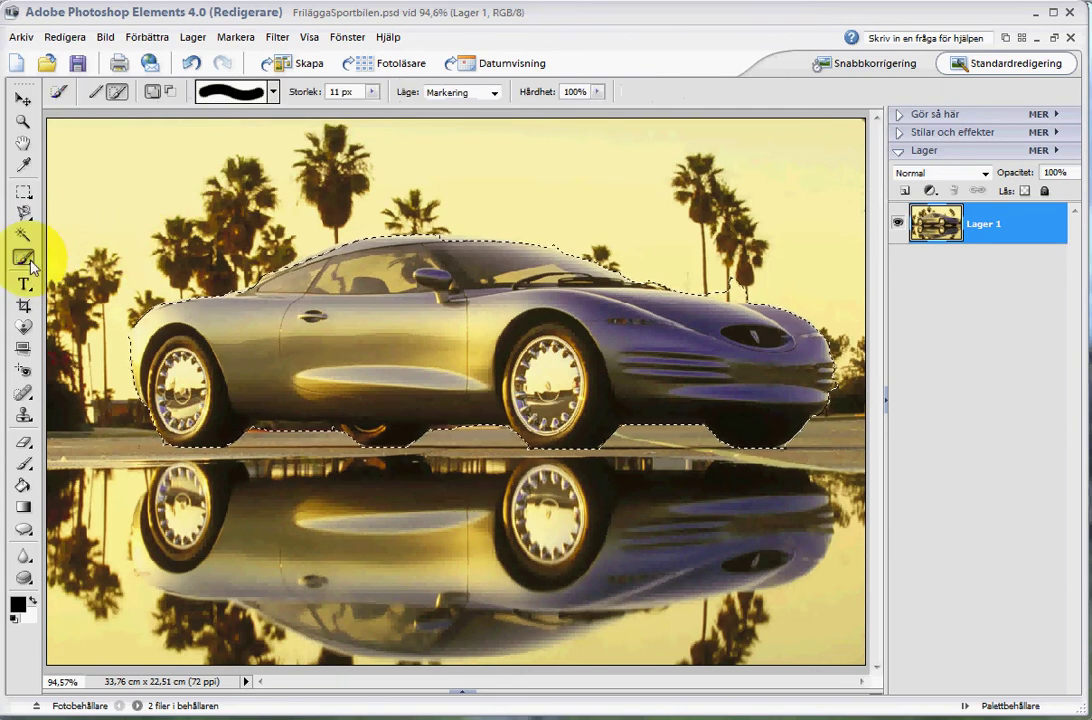
{"action": "right_click", "coordinate": [28, 265]}
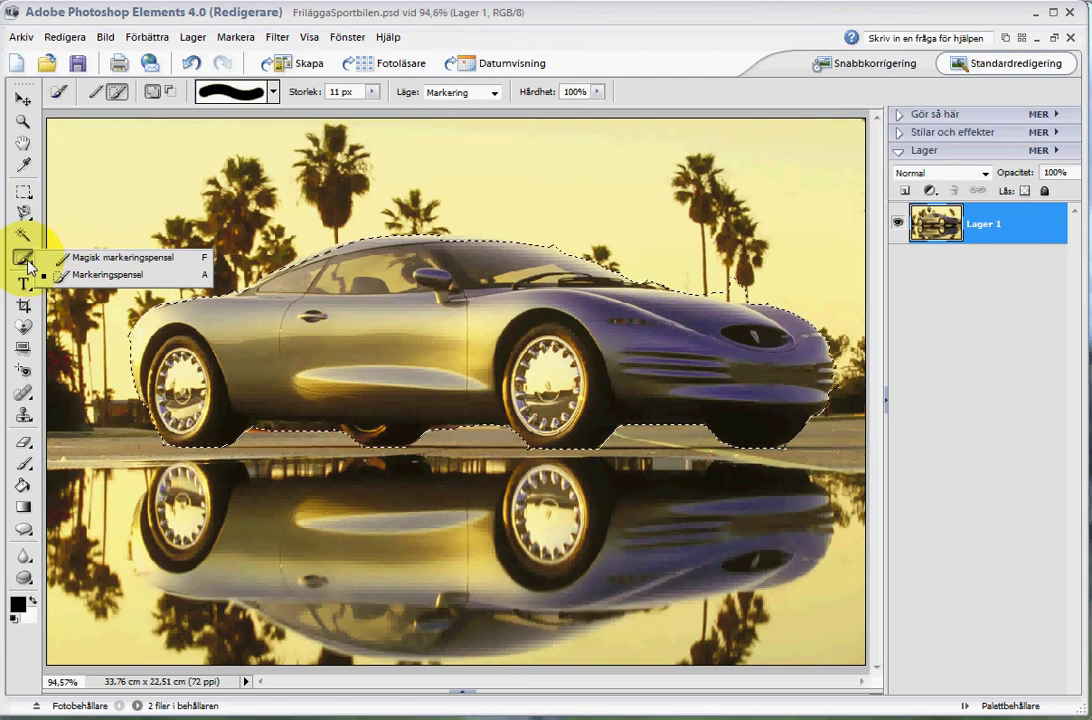
{"action": "left_click", "coordinate": [138, 281]}
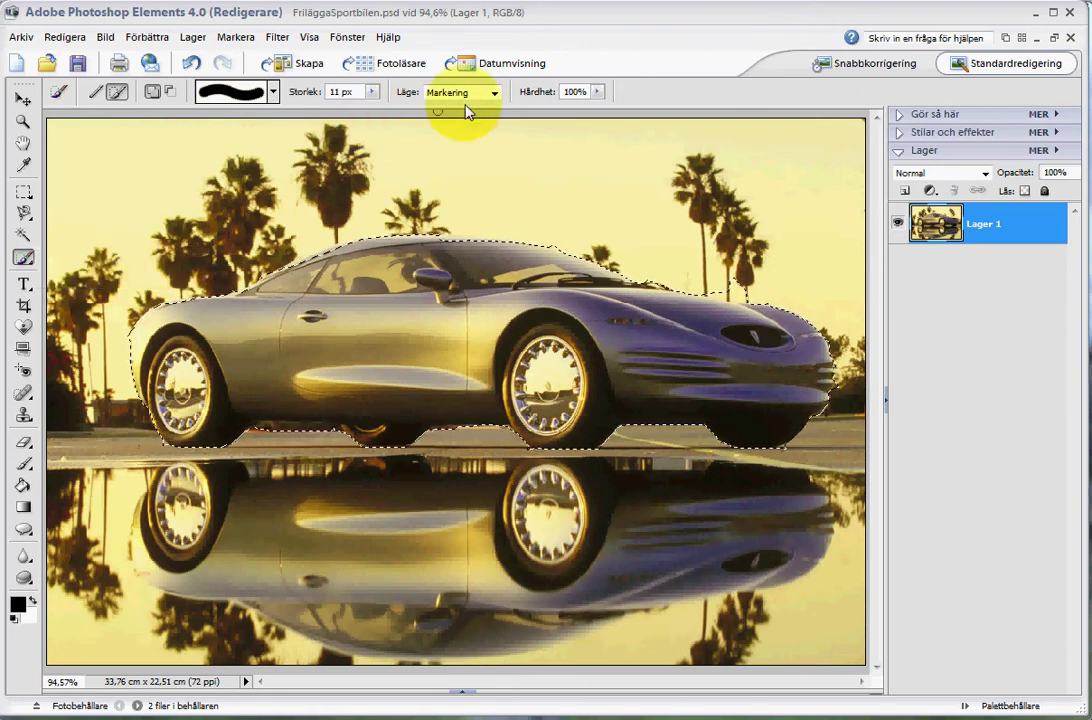
{"action": "left_click", "coordinate": [495, 93]}
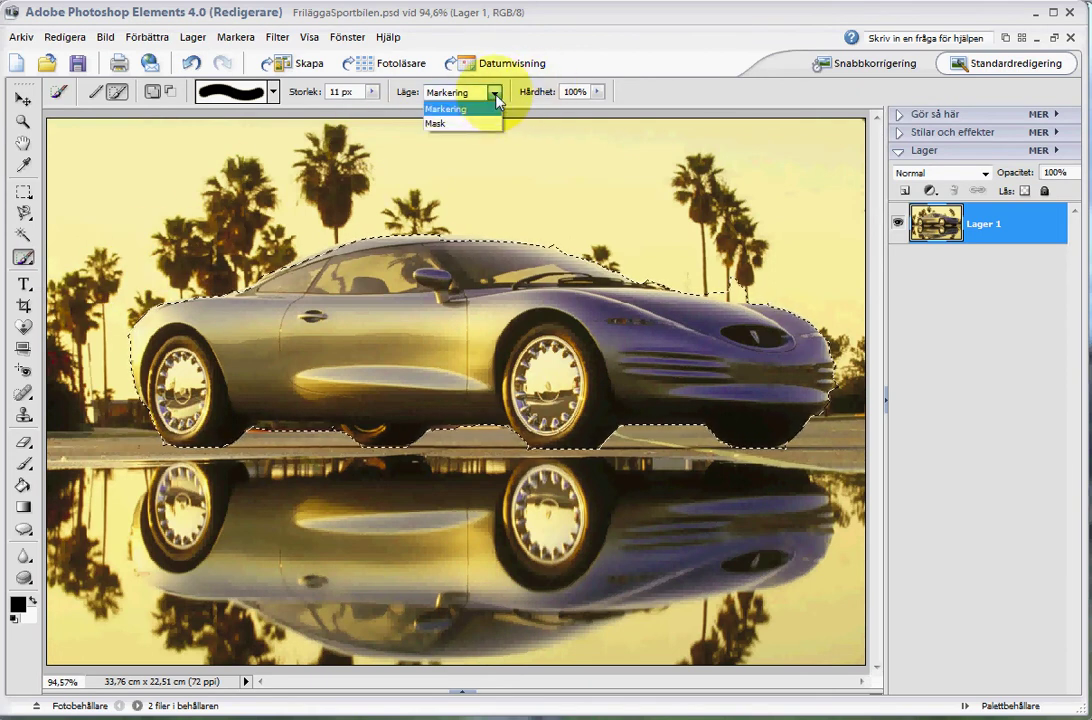
{"action": "left_click", "coordinate": [468, 123]}
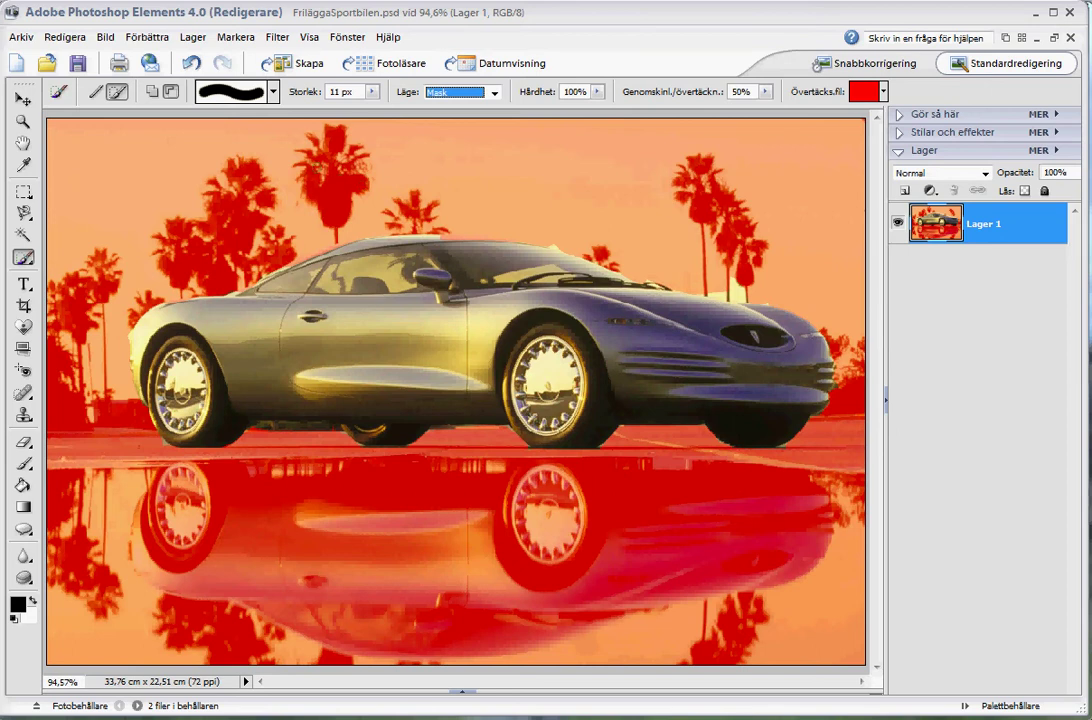
Zoom in on the car and paint the mask edge along the roofline and rear roof
{"action": "mouse_move", "coordinate": [445, 240]}
{"action": "left_mouse_down"}
{"action": "mouse_move", "coordinate": [575, 251]}
{"action": "mouse_move", "coordinate": [544, 251]}
{"action": "mouse_move", "coordinate": [550, 263]}
{"action": "mouse_move", "coordinate": [520, 248]}
{"action": "left_mouse_up"}
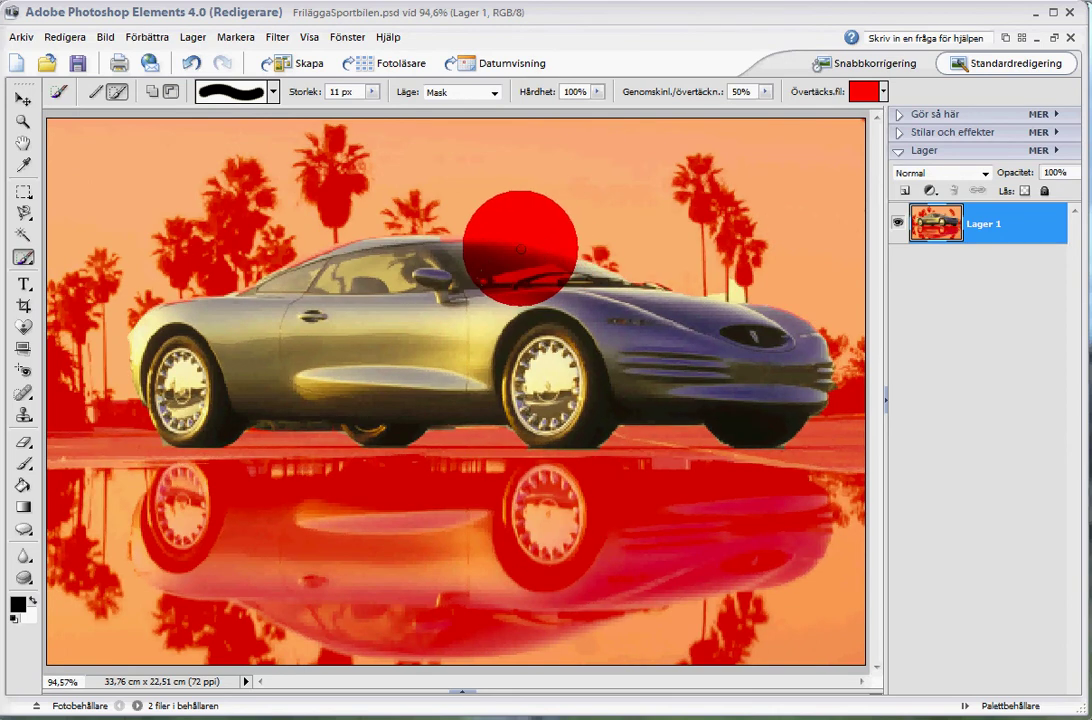
{"action": "left_click_drag", "start_coordinate": [400, 224], "coordinate": [748, 583]}
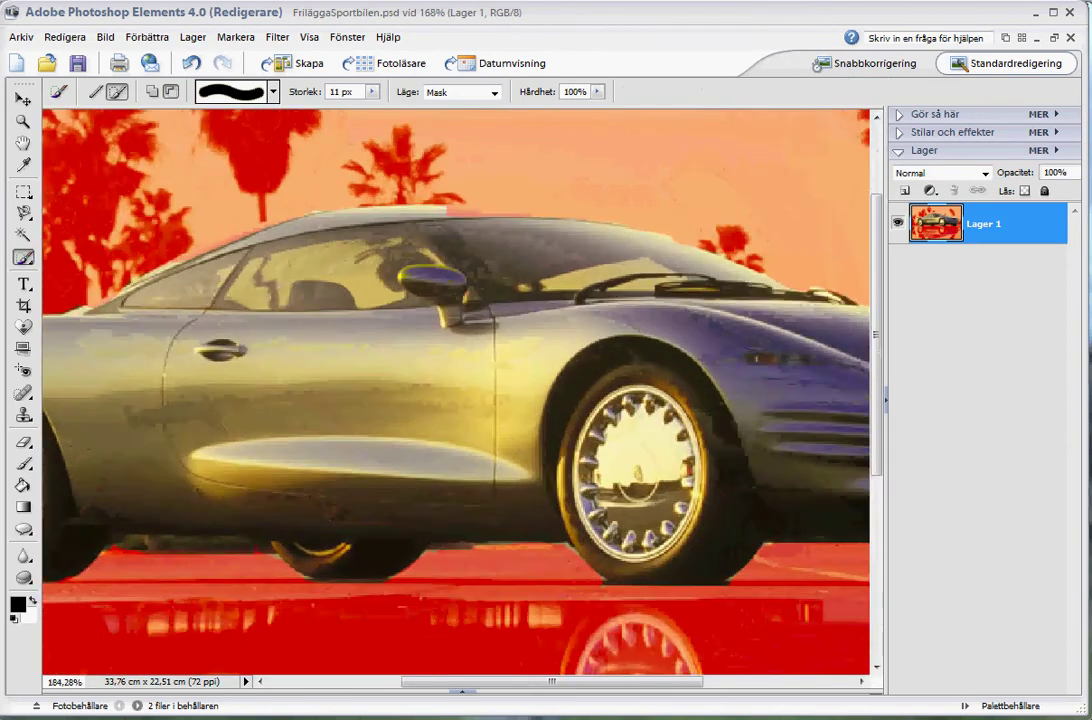
{"action": "left_click_drag", "start_coordinate": [250, 192], "coordinate": [635, 452]}
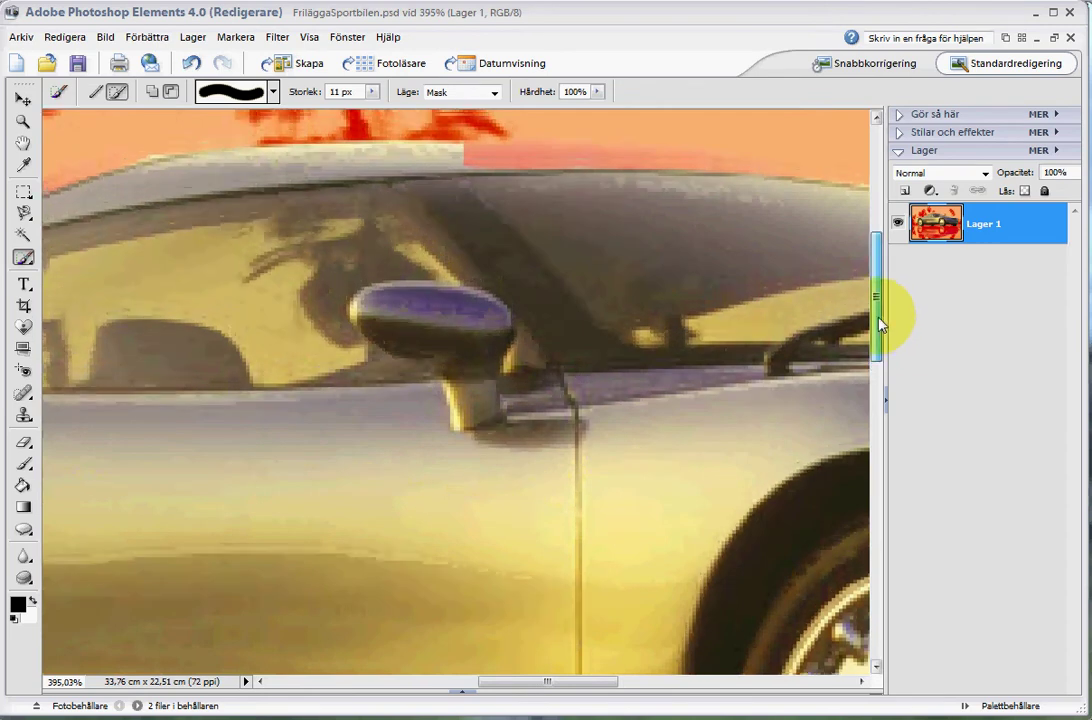
{"action": "left_click_drag", "start_coordinate": [880, 323], "coordinate": [878, 298]}
{"action": "left_click", "coordinate": [522, 282]}
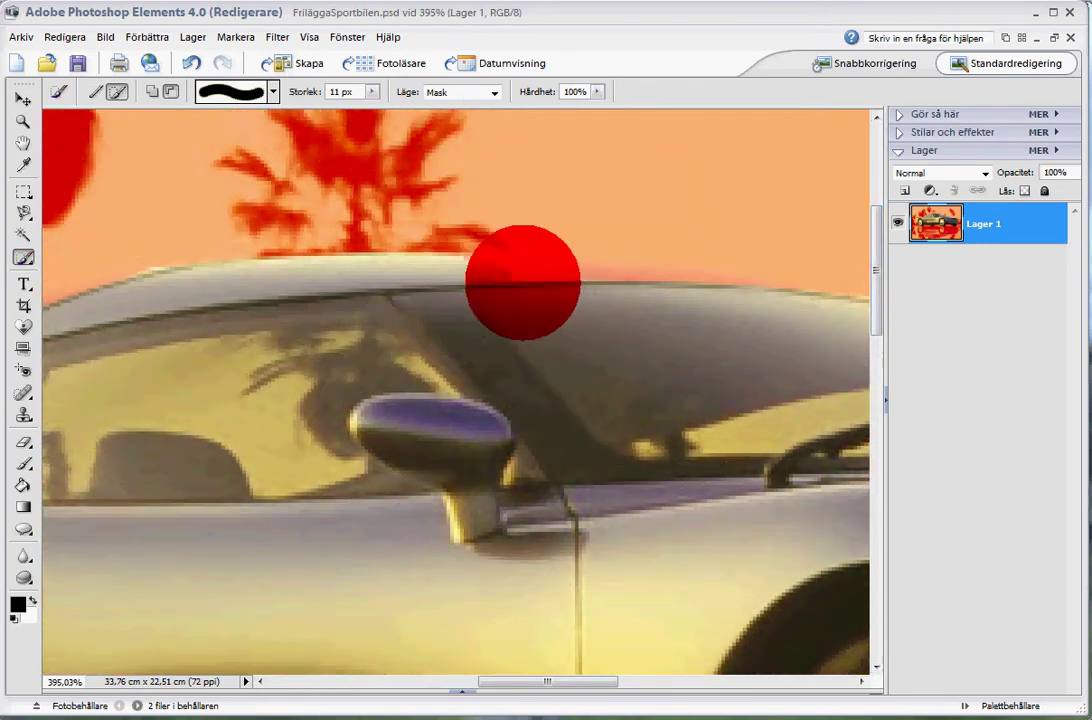
{"action": "mouse_move", "coordinate": [657, 287]}
{"action": "left_mouse_down"}
{"action": "mouse_move", "coordinate": [557, 275]}
{"action": "mouse_move", "coordinate": [429, 281]}
{"action": "left_mouse_up"}
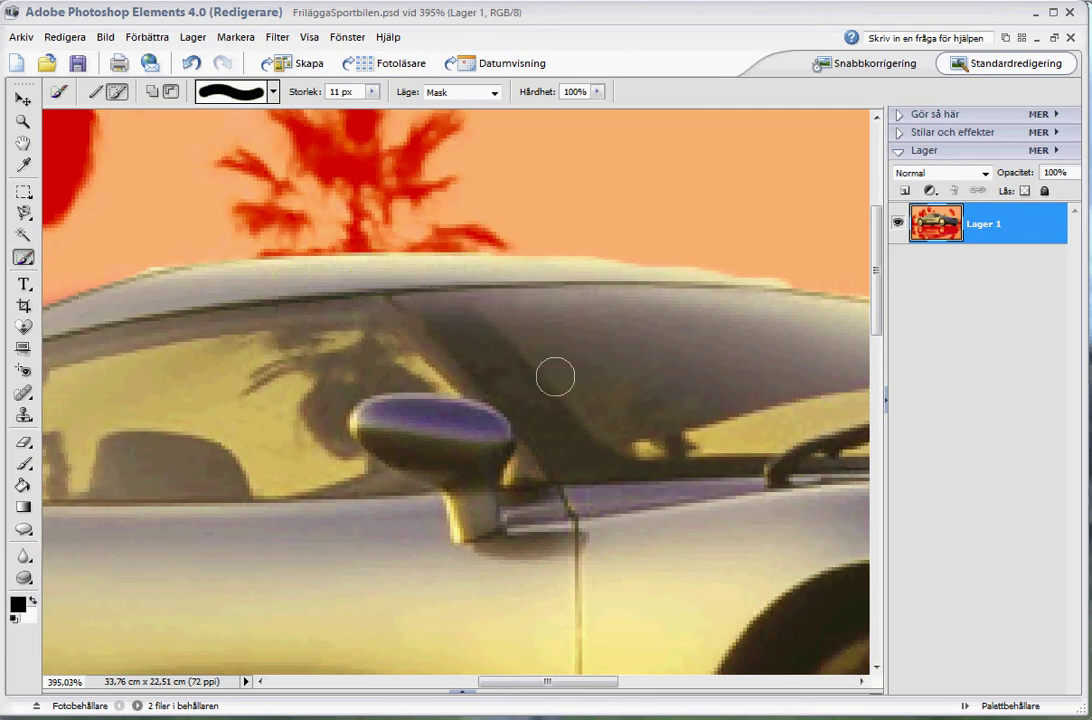
{"action": "left_click_drag", "start_coordinate": [563, 684], "coordinate": [627, 686]}
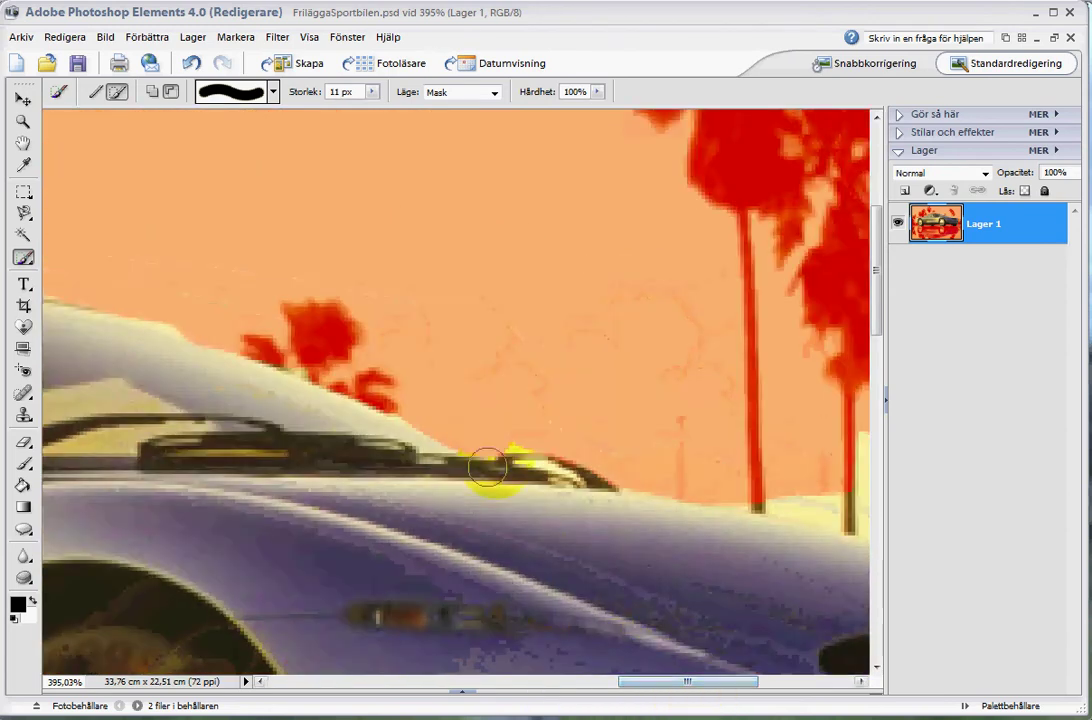
{"action": "left_click", "coordinate": [534, 419]}
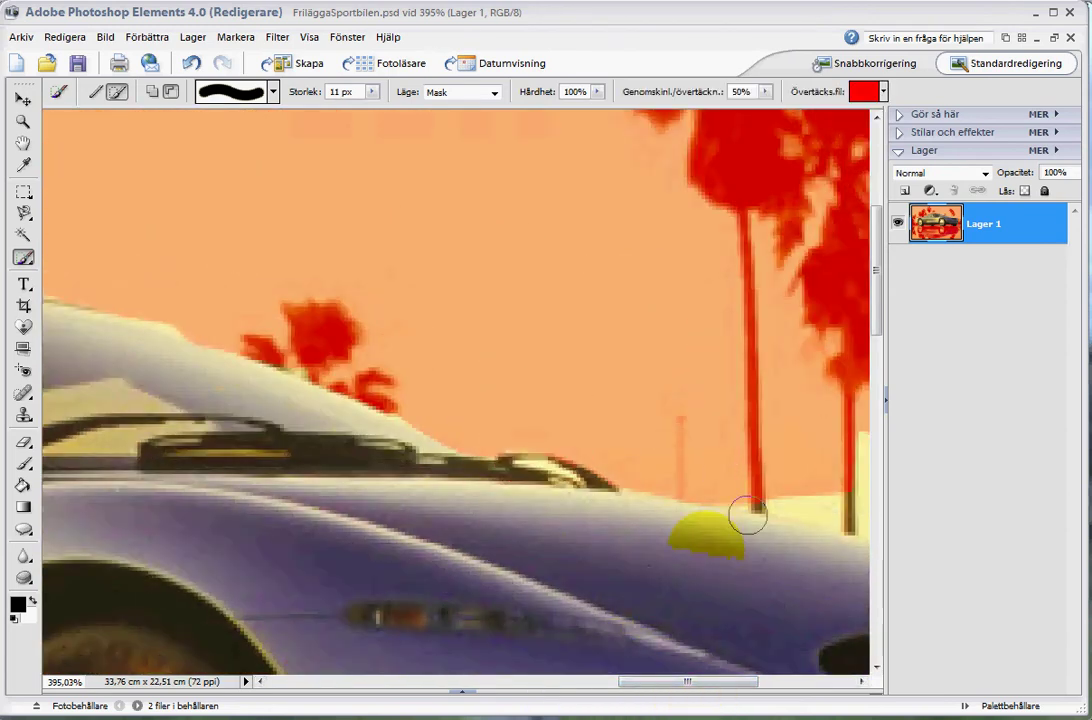
{"action": "left_click_drag", "start_coordinate": [683, 690], "coordinate": [764, 680]}
{"action": "mouse_move", "coordinate": [639, 537]}
{"action": "left_mouse_down"}
{"action": "mouse_move", "coordinate": [463, 475]}
{"action": "mouse_move", "coordinate": [512, 463]}
{"action": "mouse_move", "coordinate": [333, 487]}
{"action": "mouse_move", "coordinate": [376, 475]}
{"action": "mouse_move", "coordinate": [446, 503]}
{"action": "mouse_move", "coordinate": [533, 513]}
{"action": "mouse_move", "coordinate": [532, 470]}
{"action": "left_mouse_up"}
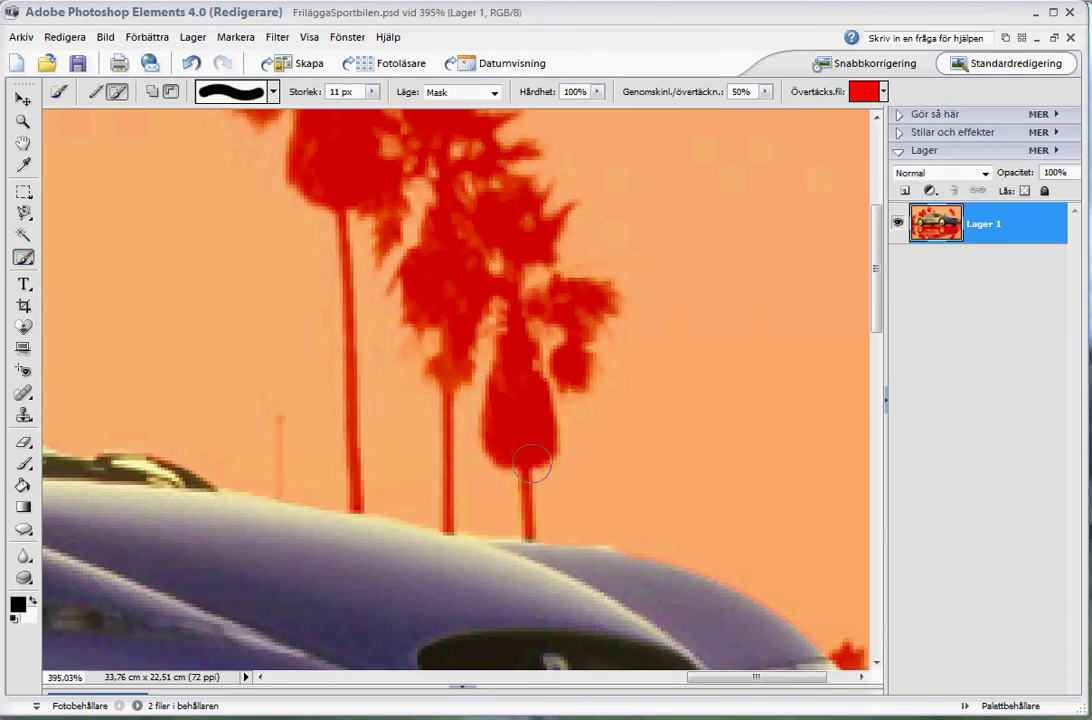
Enlarge the brush to 47 px and touch up the mask along the underside and windshield
{"action": "left_click_drag", "start_coordinate": [373, 92], "coordinate": [406, 124]}
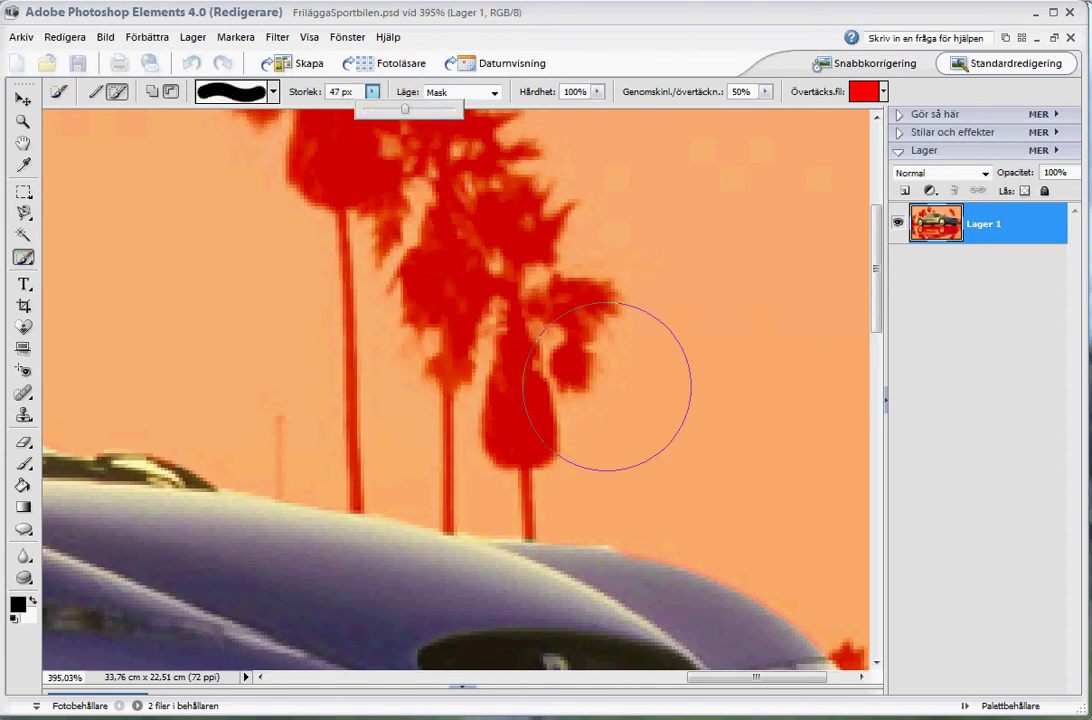
{"action": "left_click", "coordinate": [876, 505]}
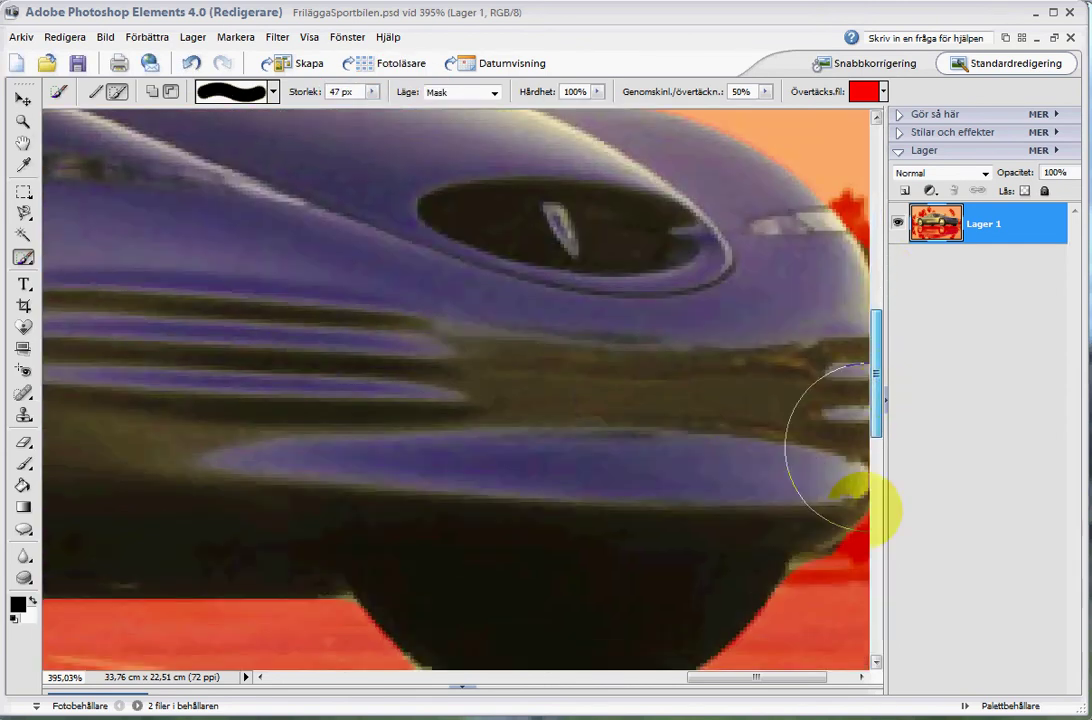
{"action": "left_click_drag", "start_coordinate": [773, 680], "coordinate": [812, 684]}
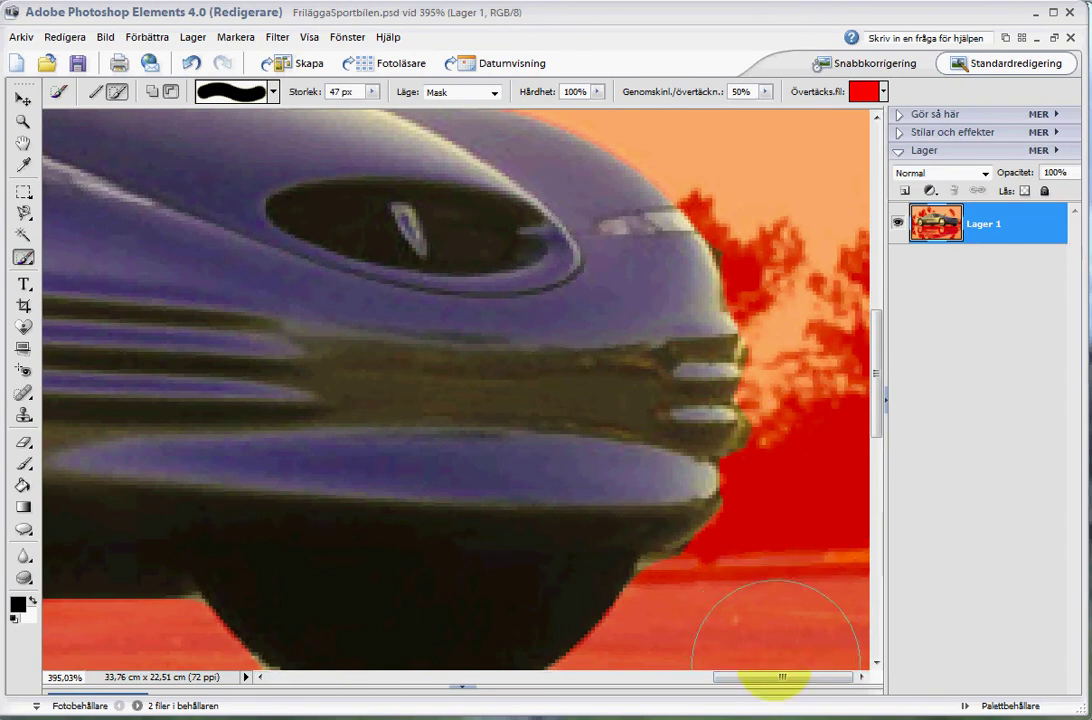
{"action": "scroll", "coordinate": [660, 538], "scroll_direction": "left", "scroll_amount": 3}
{"action": "scroll", "coordinate": [660, 538], "scroll_direction": "down", "scroll_amount": 5}
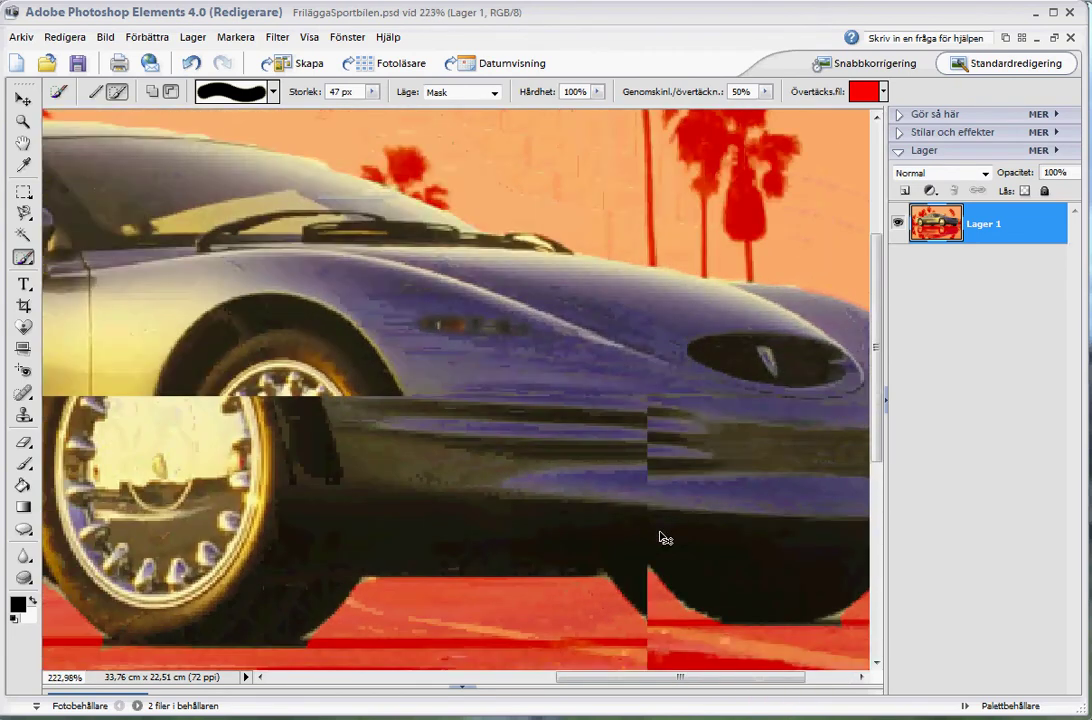
{"action": "left_click_drag", "start_coordinate": [745, 678], "coordinate": [540, 678]}
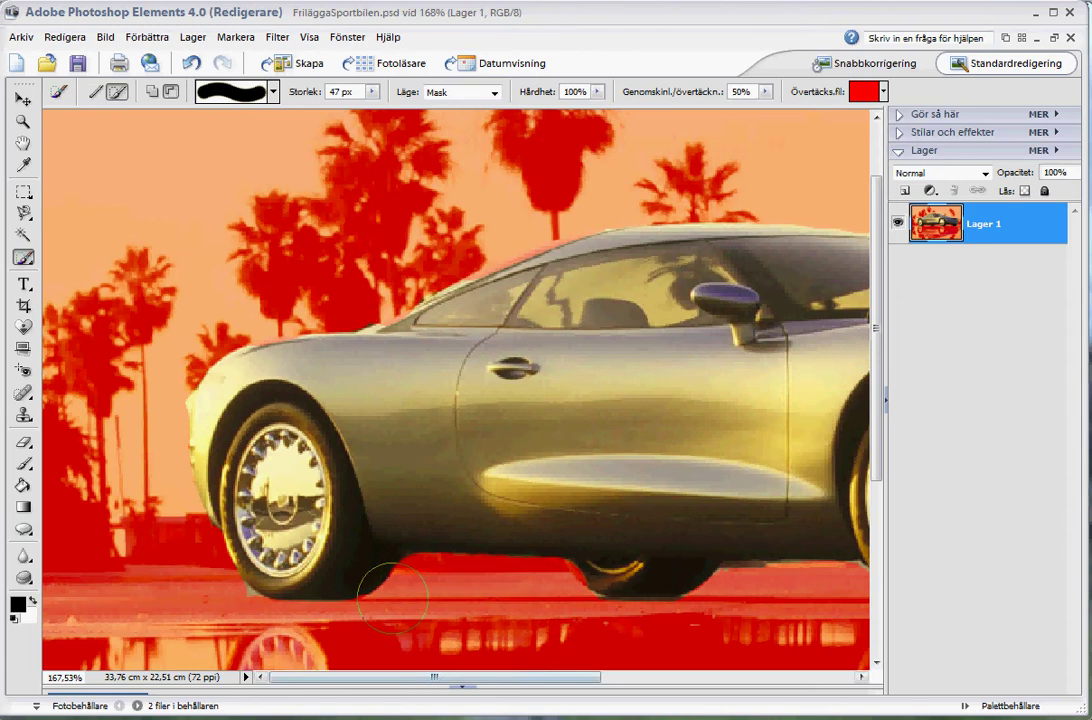
{"action": "left_click_drag", "start_coordinate": [446, 341], "coordinate": [455, 287]}
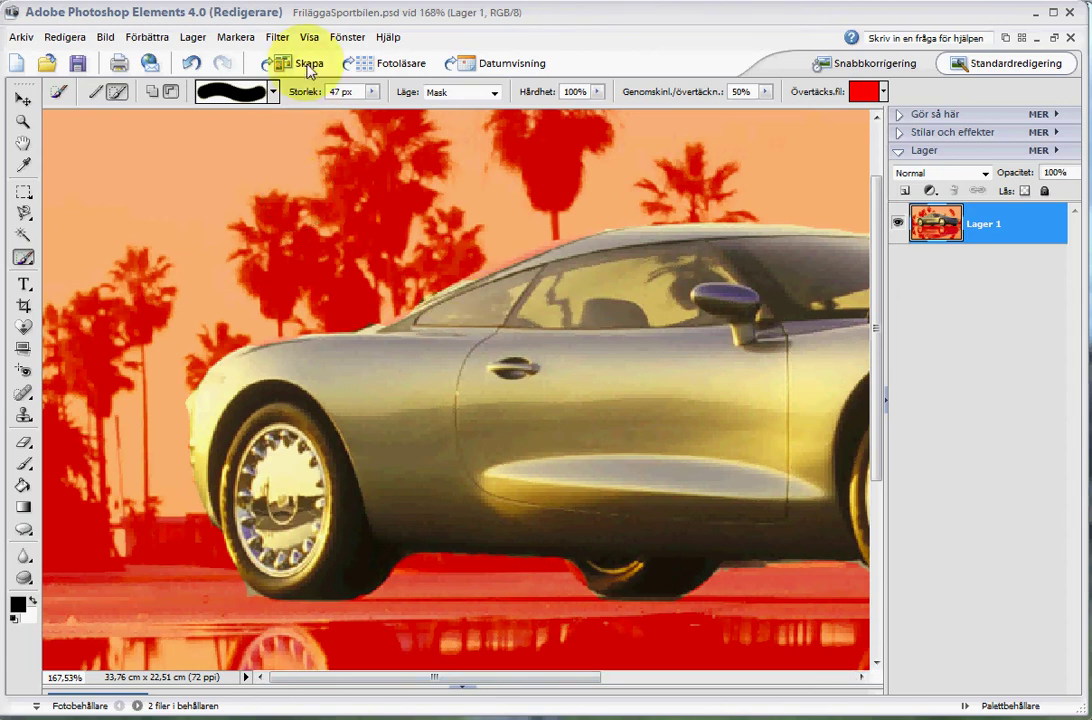
Load the saved Sportbilsmarkering selection and fit the image on screen
{"action": "left_click", "coordinate": [238, 40]}
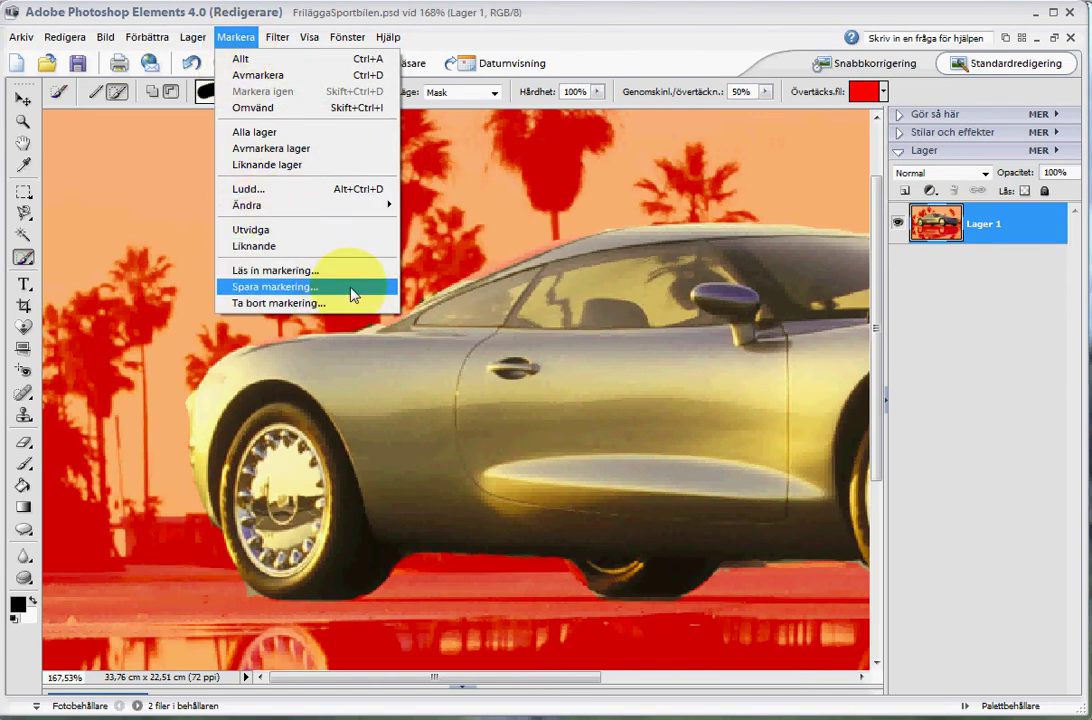
{"action": "left_click", "coordinate": [360, 18]}
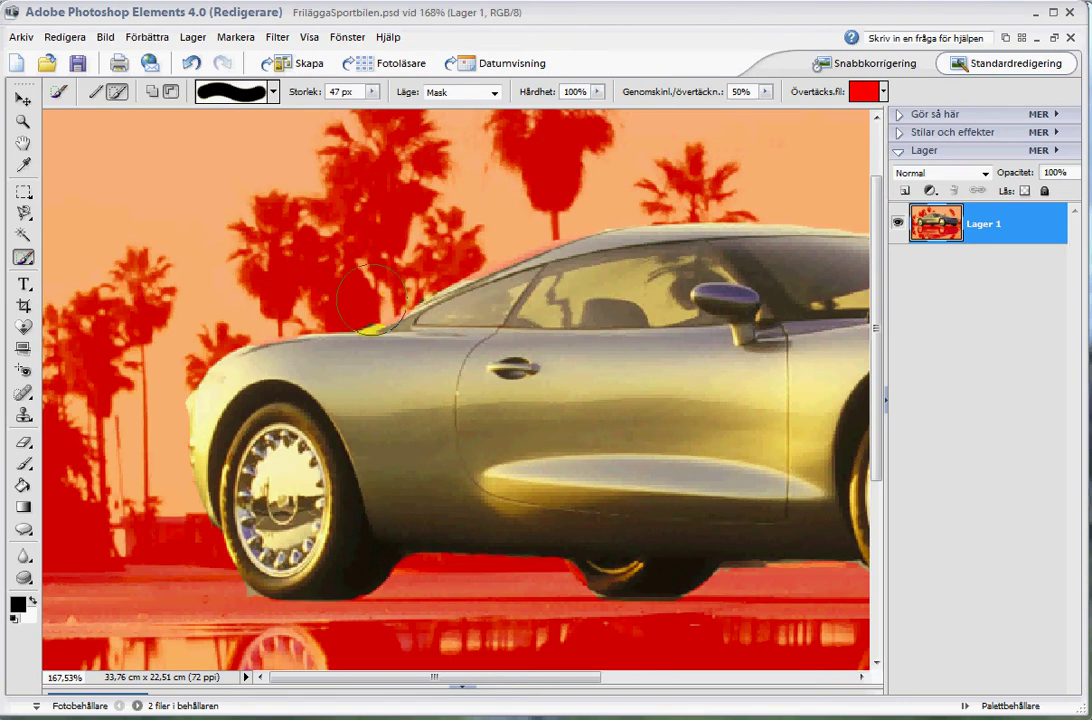
{"action": "left_click", "coordinate": [236, 37]}
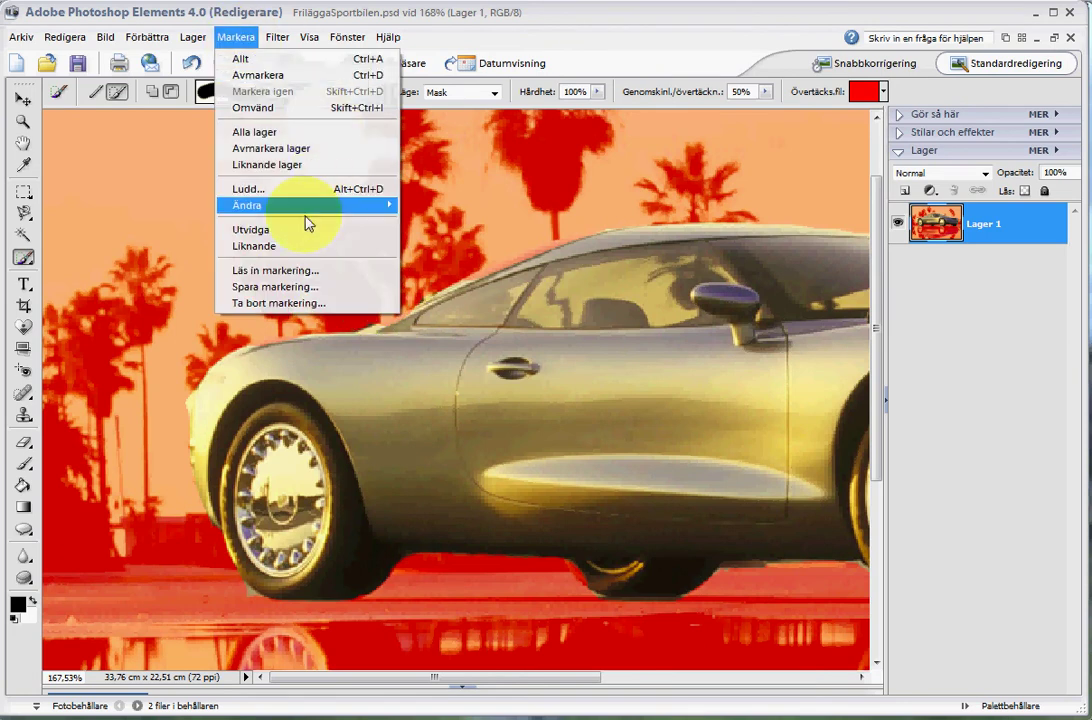
{"action": "left_click", "coordinate": [307, 276]}
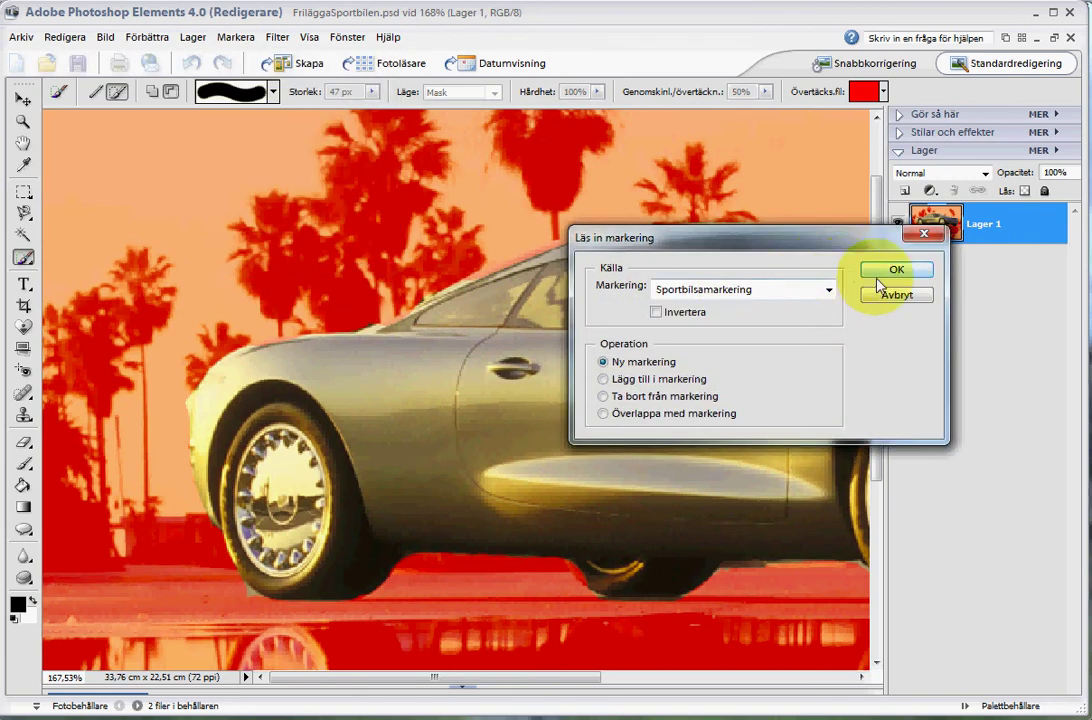
{"action": "left_click", "coordinate": [894, 270]}
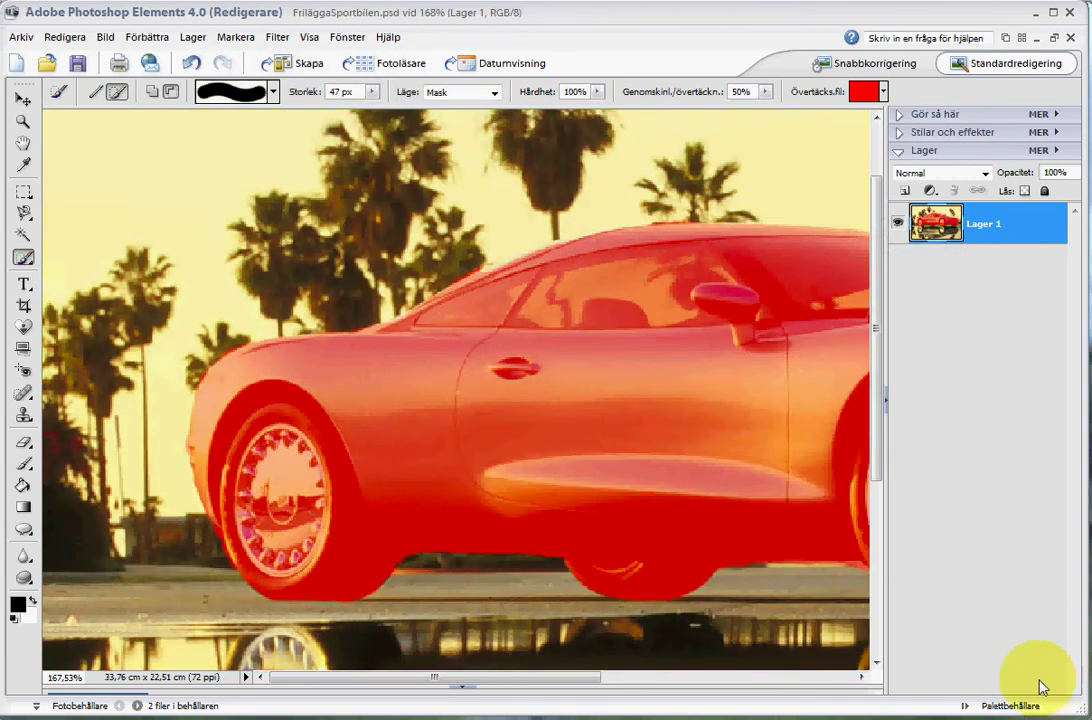
{"action": "key", "text": "ctrl+0"}
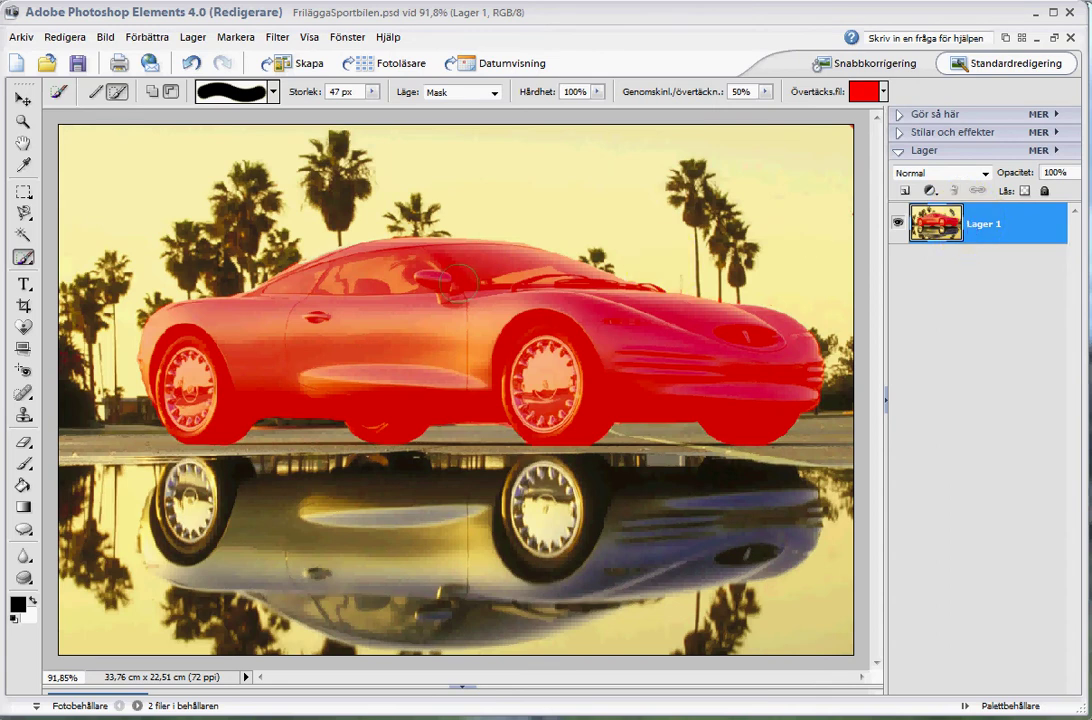
Toggle the selection inversion back and forth, leaving the mask on the car
{"action": "key", "text": "ctrl+shift+i"}
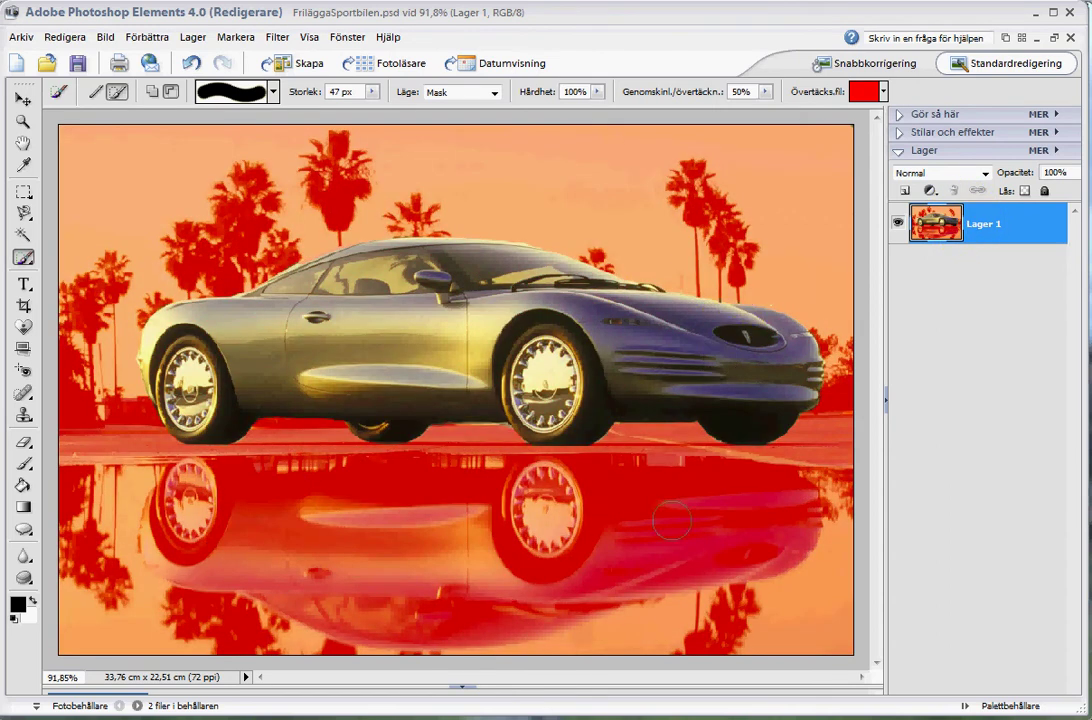
{"action": "left_click", "coordinate": [424, 366]}
{"action": "left_click", "coordinate": [413, 265]}
{"action": "key", "text": "ctrl+shift+i"}
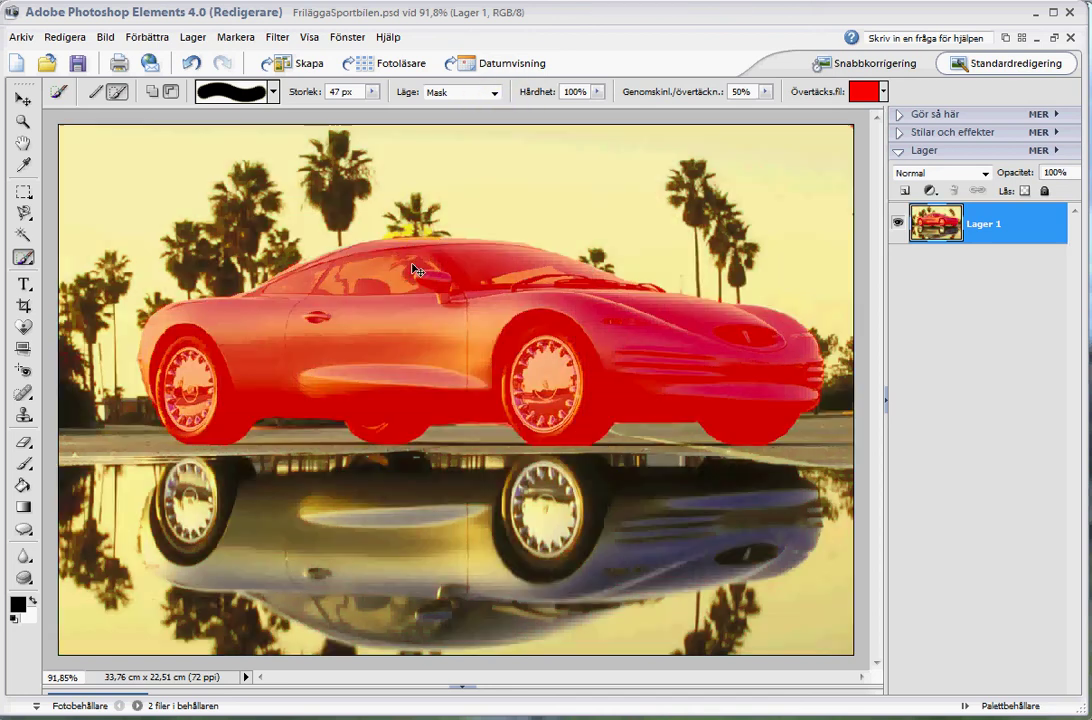
{"action": "key", "text": "ctrl+shift+i"}
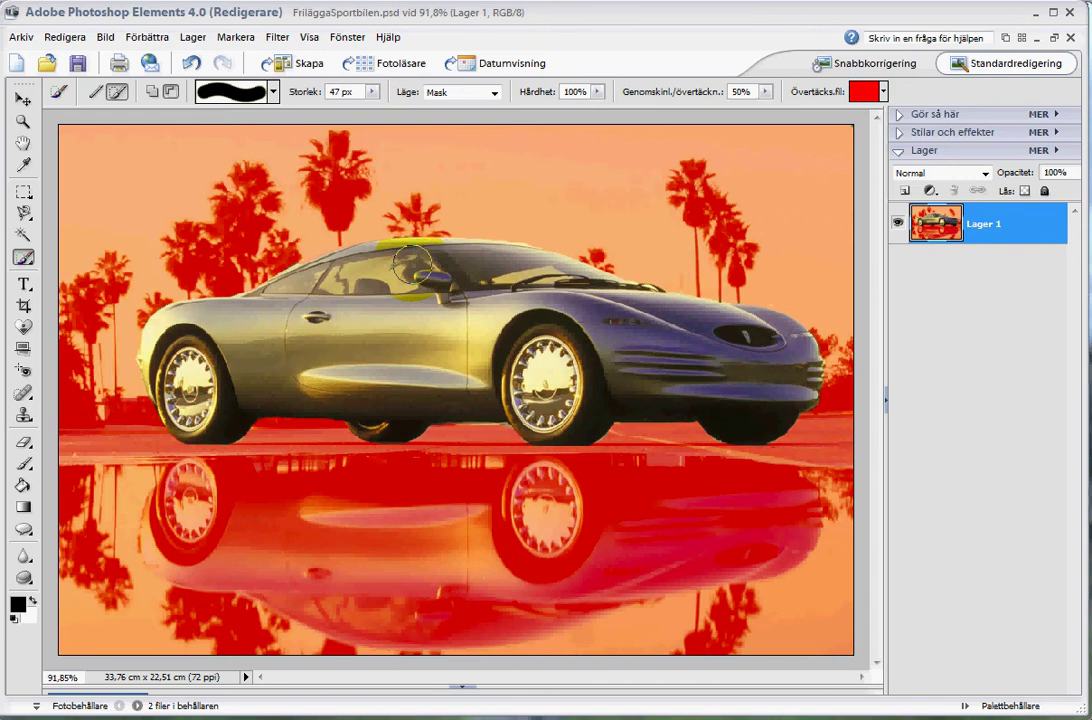
{"action": "key", "text": "ctrl+shift+i"}
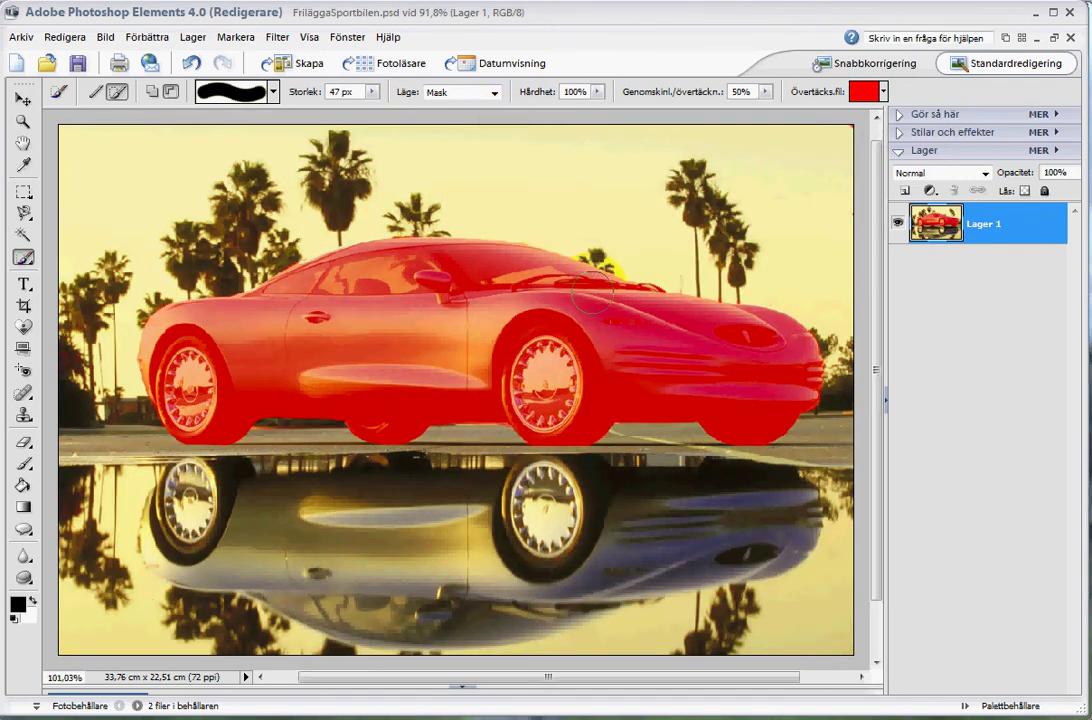
Zoom in and switch the Selection Brush mode from Mask to Markering
{"action": "scroll", "coordinate": [591, 293], "scroll_direction": "up", "scroll_amount": 6}
{"action": "left_click_drag", "start_coordinate": [880, 325], "coordinate": [880, 268]}
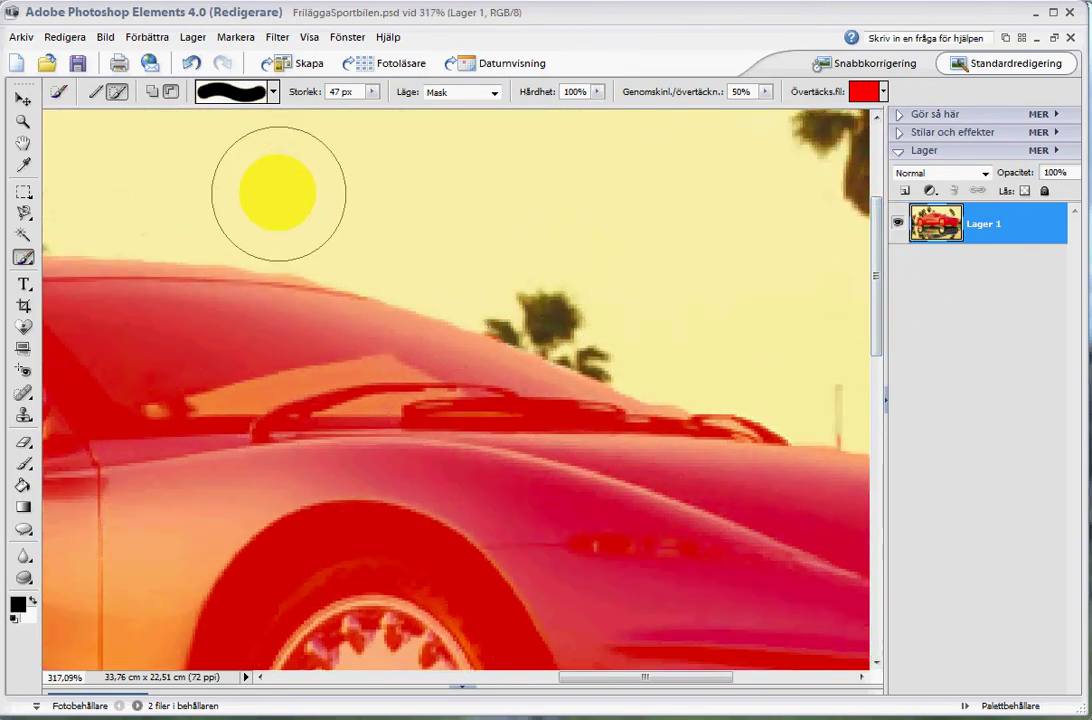
{"action": "left_click", "coordinate": [495, 93]}
{"action": "left_click", "coordinate": [490, 108]}
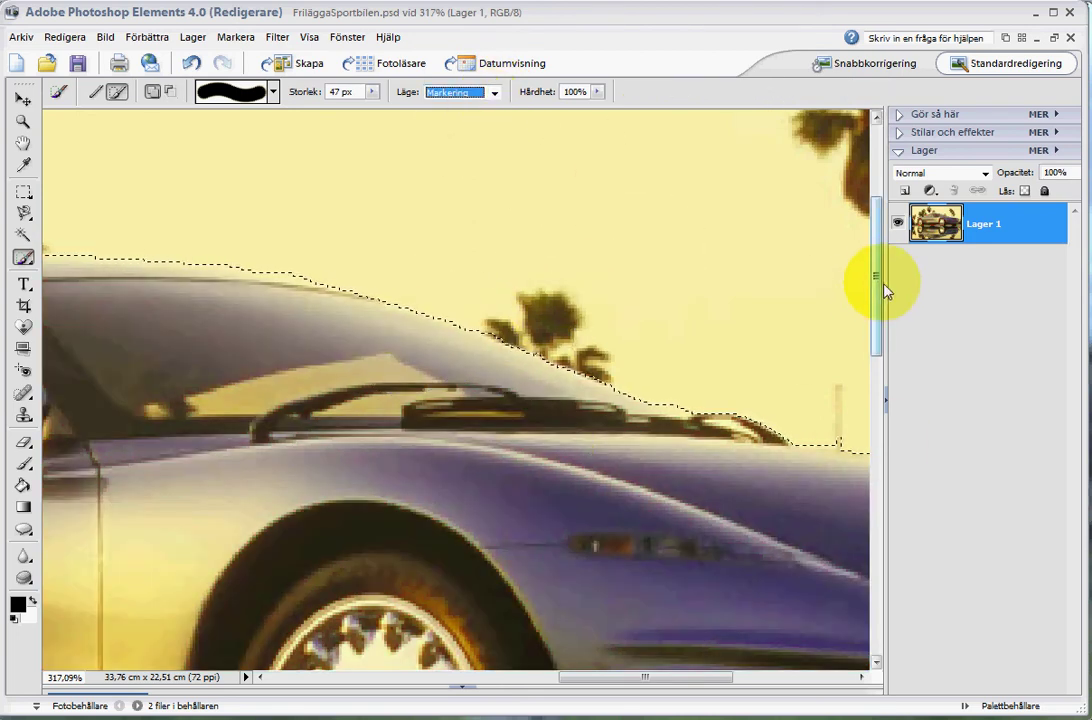
Fit the image on screen and brush the car selection out along the roofline
{"action": "left_click_drag", "start_coordinate": [884, 290], "coordinate": [880, 410]}
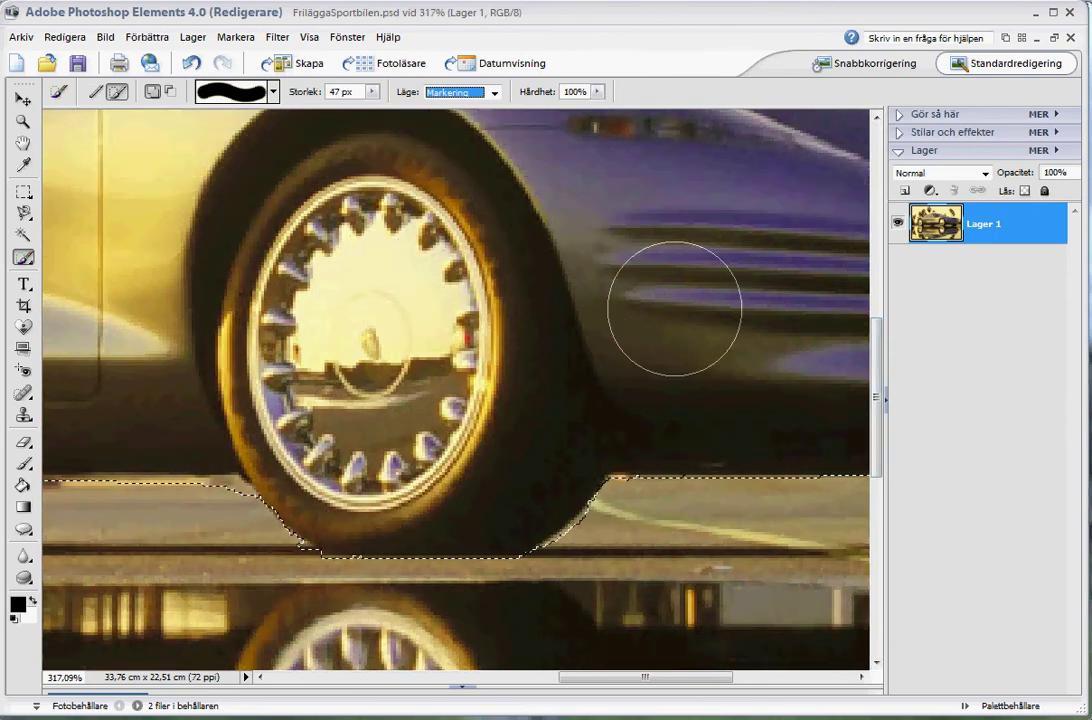
{"action": "key", "text": "ctrl+0"}
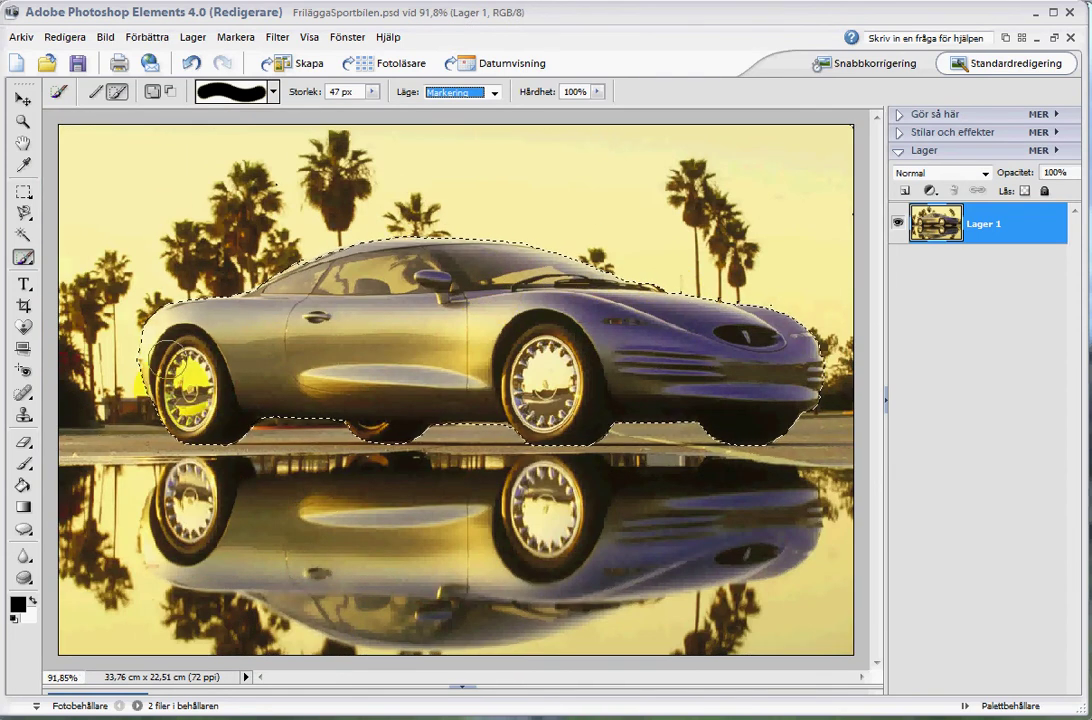
{"action": "mouse_move", "coordinate": [548, 215]}
{"action": "left_mouse_down"}
{"action": "mouse_move", "coordinate": [419, 266]}
{"action": "mouse_move", "coordinate": [214, 383]}
{"action": "mouse_move", "coordinate": [320, 367]}
{"action": "left_mouse_up"}
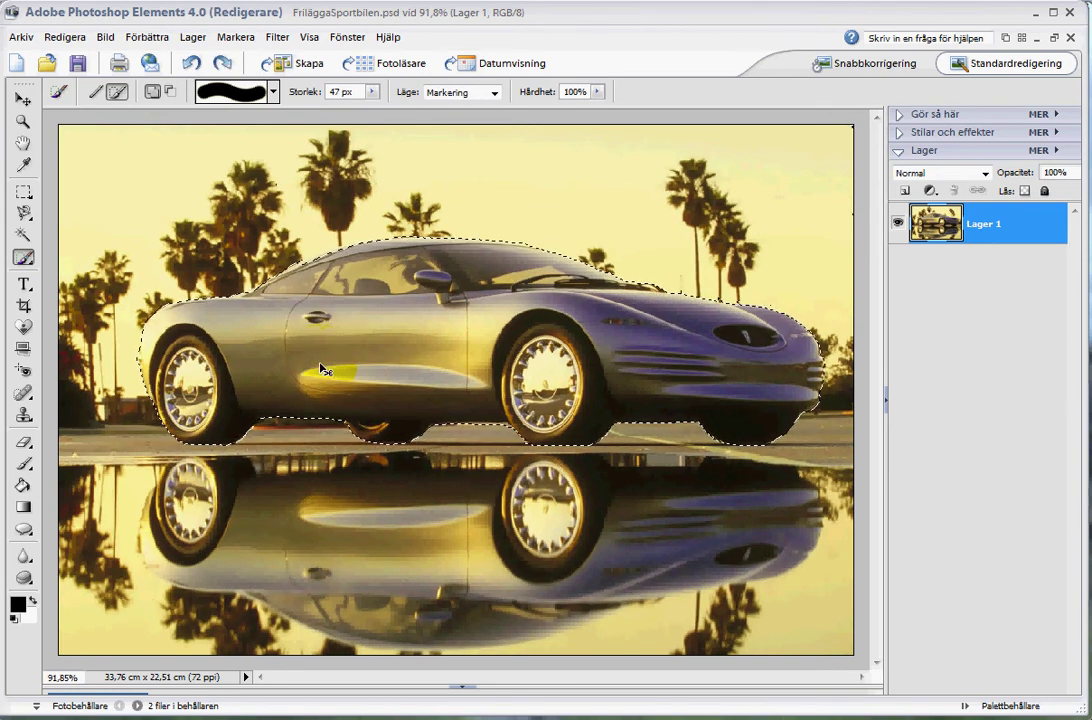
Feather the car selection and copy it onto a new layer, Lager 2, with Ctrl+J
{"action": "left_click", "coordinate": [205, 44]}
{"action": "mouse_move", "coordinate": [240, 42]}
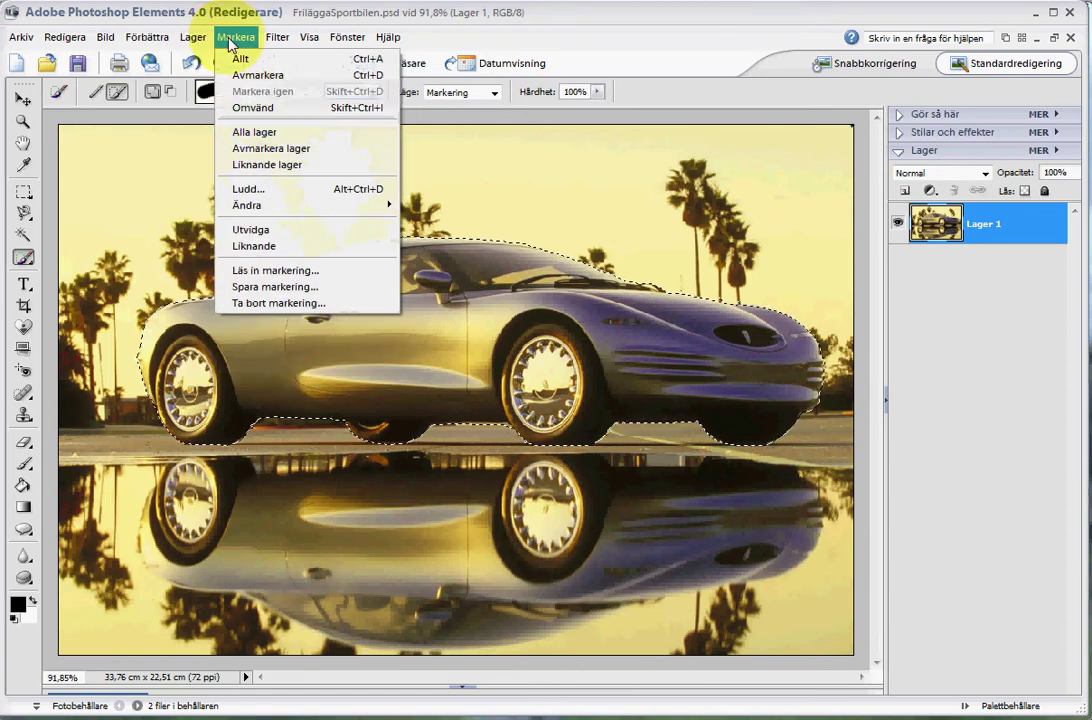
{"action": "left_click", "coordinate": [293, 196]}
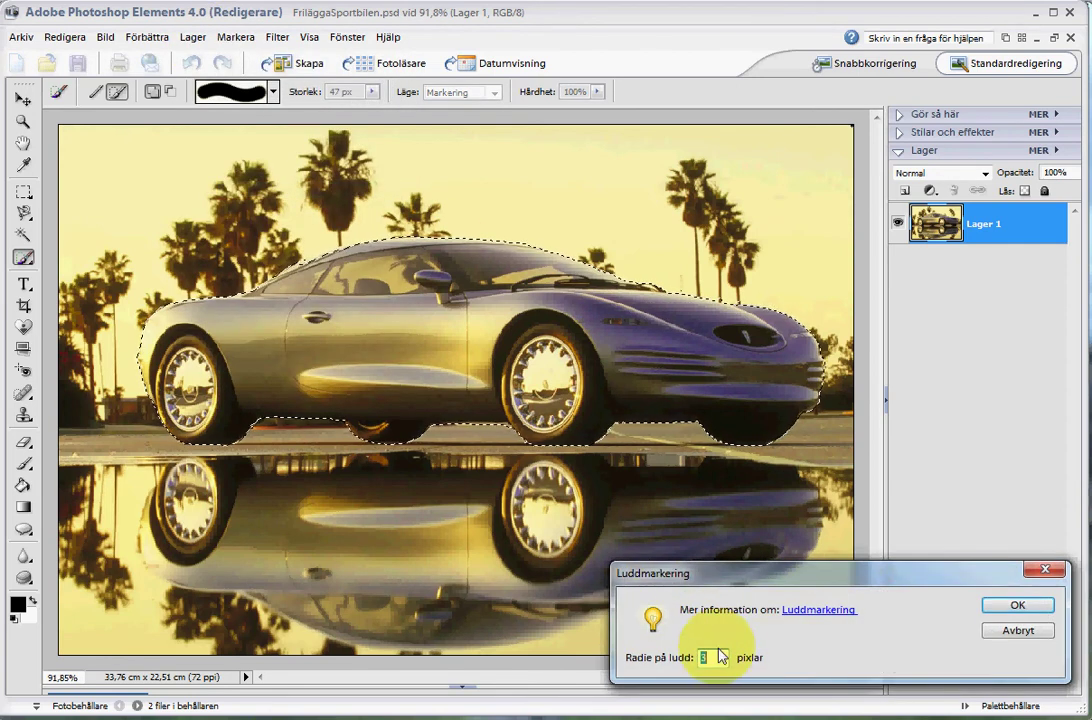
{"action": "left_click", "coordinate": [1015, 605]}
{"action": "left_click", "coordinate": [545, 372]}
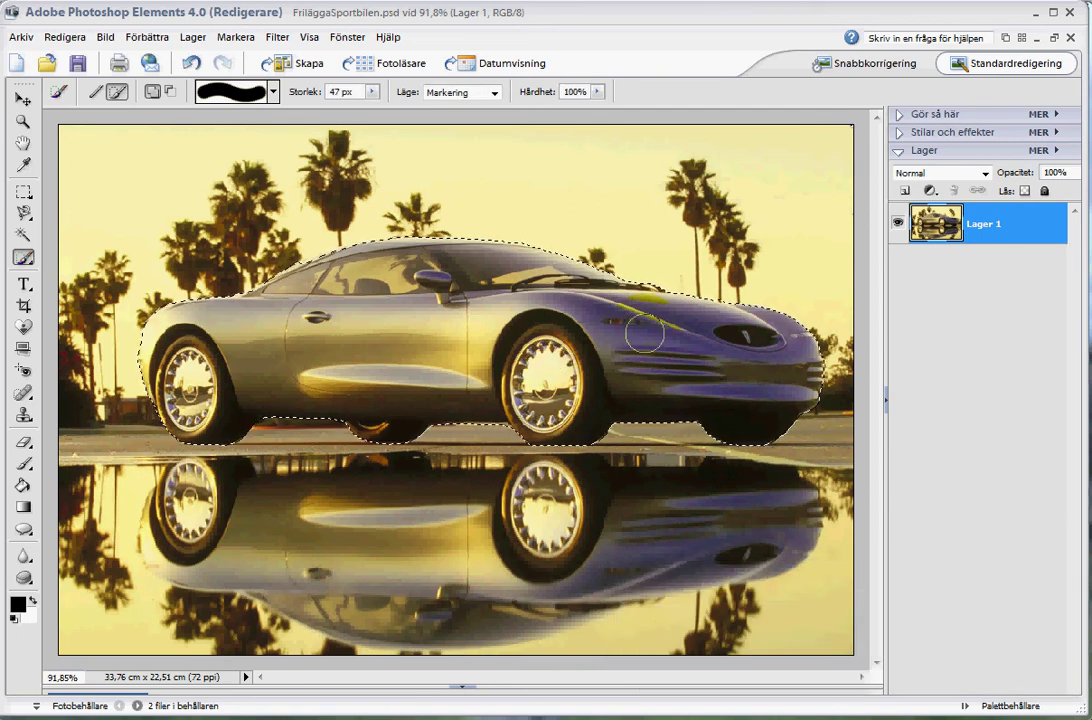
{"action": "key", "text": "ctrl+j"}
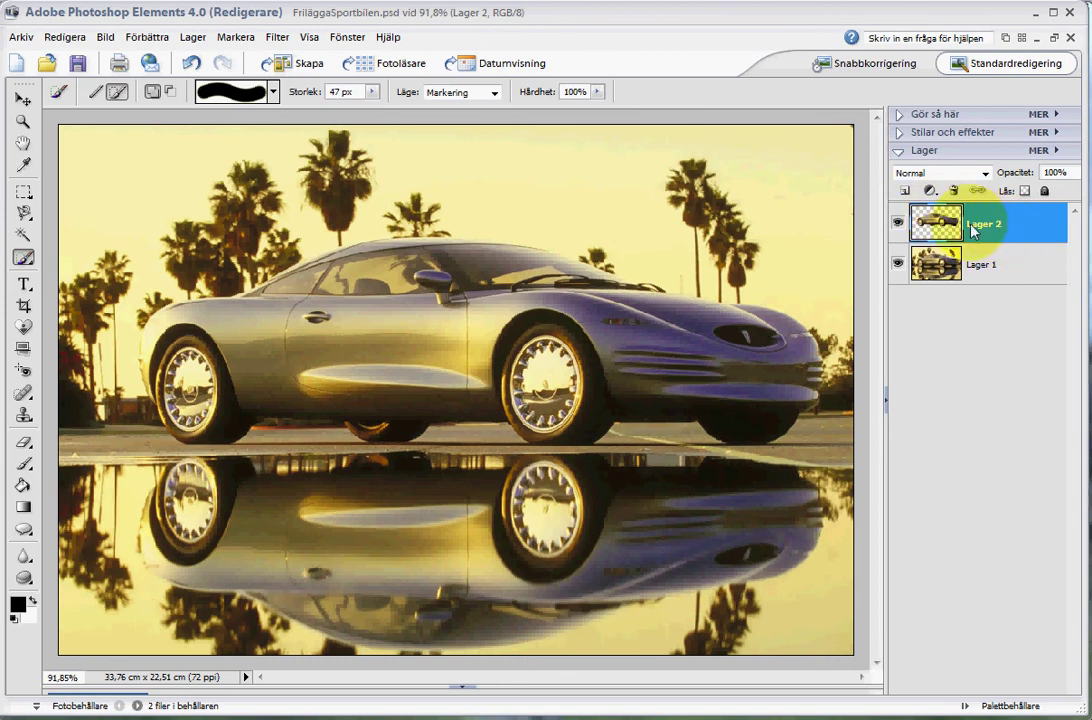
Hide Lager 1 to inspect the cut-out car on Lager 2
{"action": "left_click", "coordinate": [898, 266]}
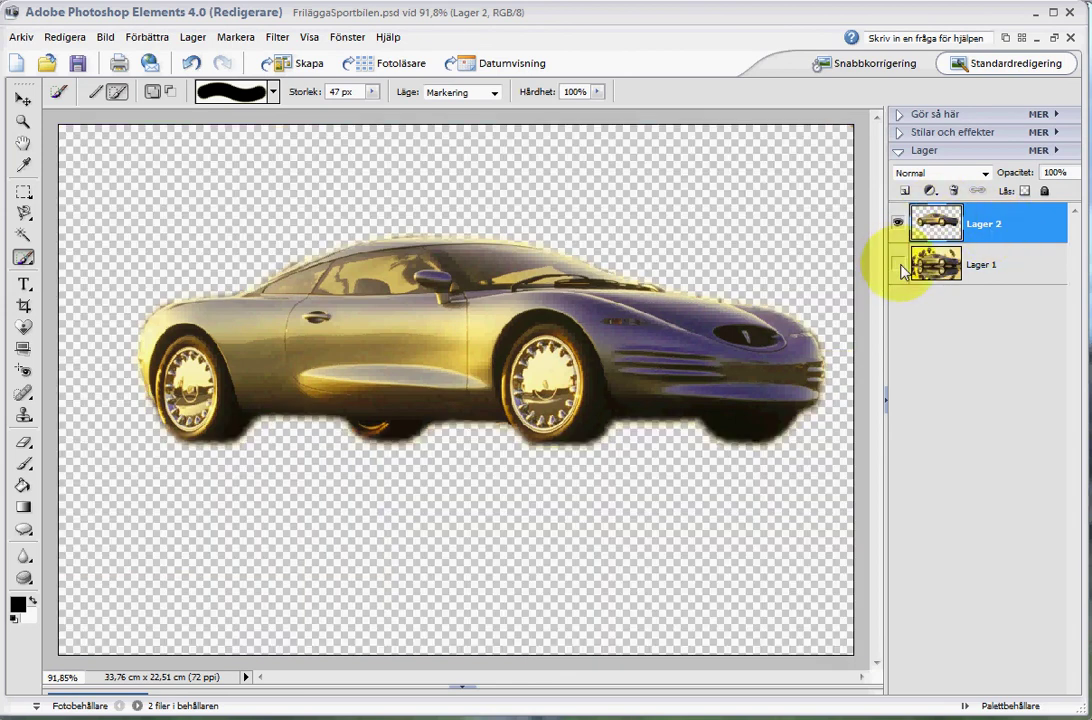
{"action": "scroll", "coordinate": [639, 451], "scroll_direction": "up", "scroll_amount": 5}
{"action": "scroll", "coordinate": [634, 449], "scroll_direction": "up", "scroll_amount": 5}
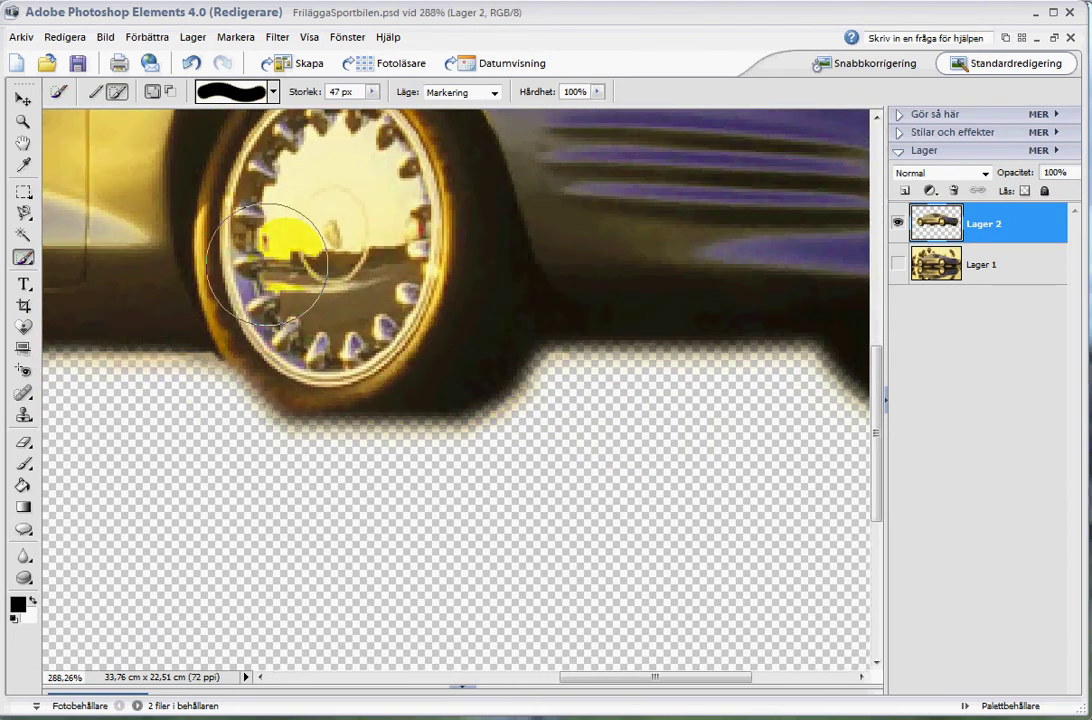
Show Lager 1 again, make it the active layer, and hide Lager 2
{"action": "left_click", "coordinate": [24, 100]}
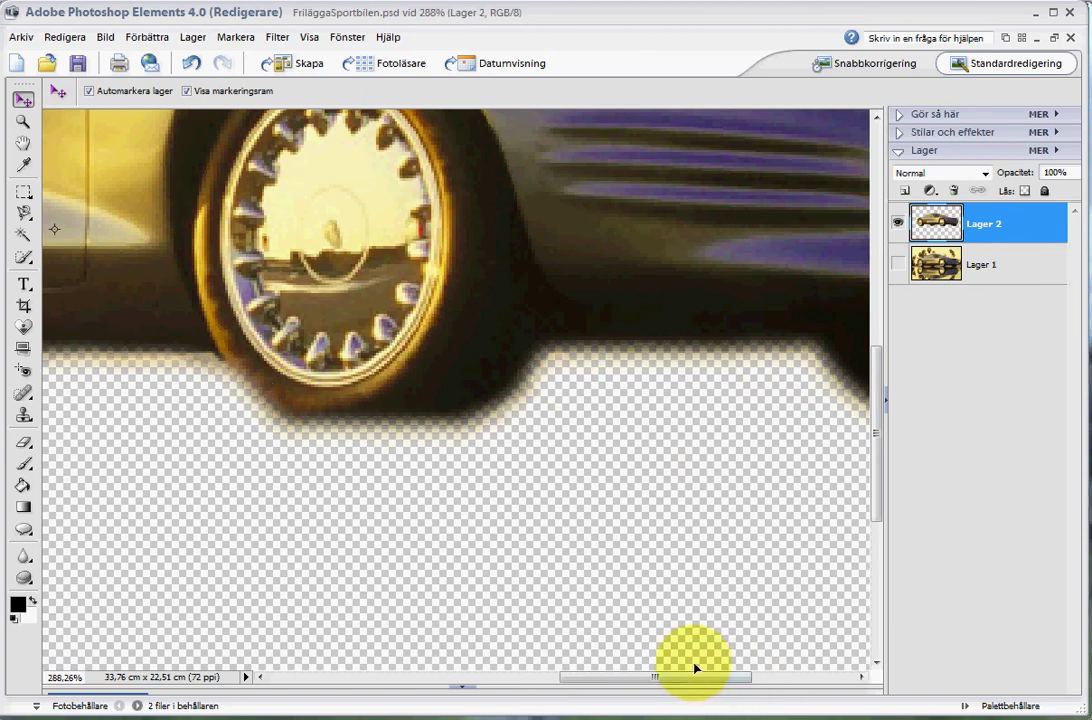
{"action": "mouse_move", "coordinate": [697, 682]}
{"action": "left_mouse_down"}
{"action": "mouse_move", "coordinate": [480, 690]}
{"action": "mouse_move", "coordinate": [695, 682]}
{"action": "left_mouse_up"}
{"action": "left_click", "coordinate": [898, 264]}
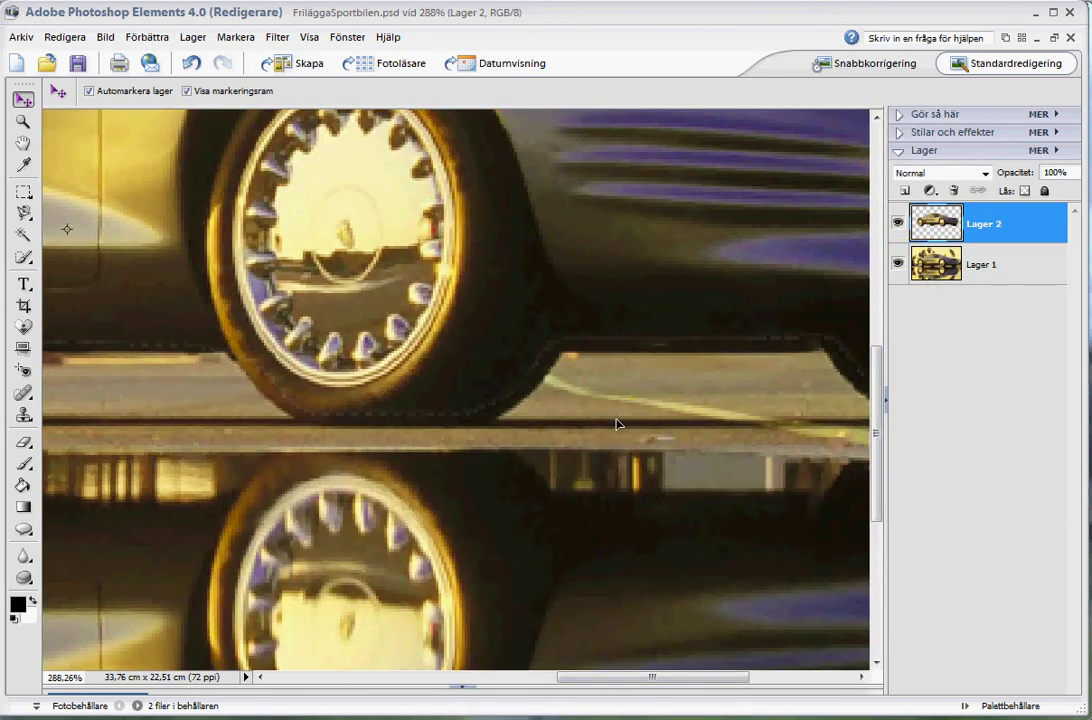
{"action": "key", "text": "ctrl+0"}
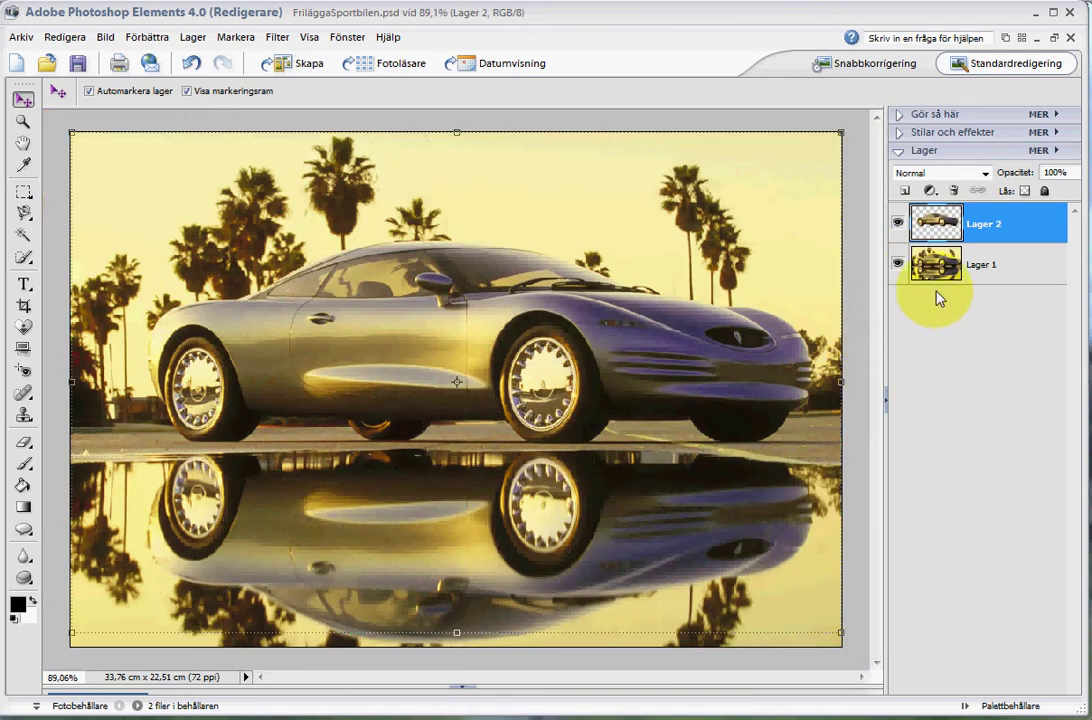
{"action": "left_click", "coordinate": [1008, 268]}
{"action": "left_click", "coordinate": [898, 223]}
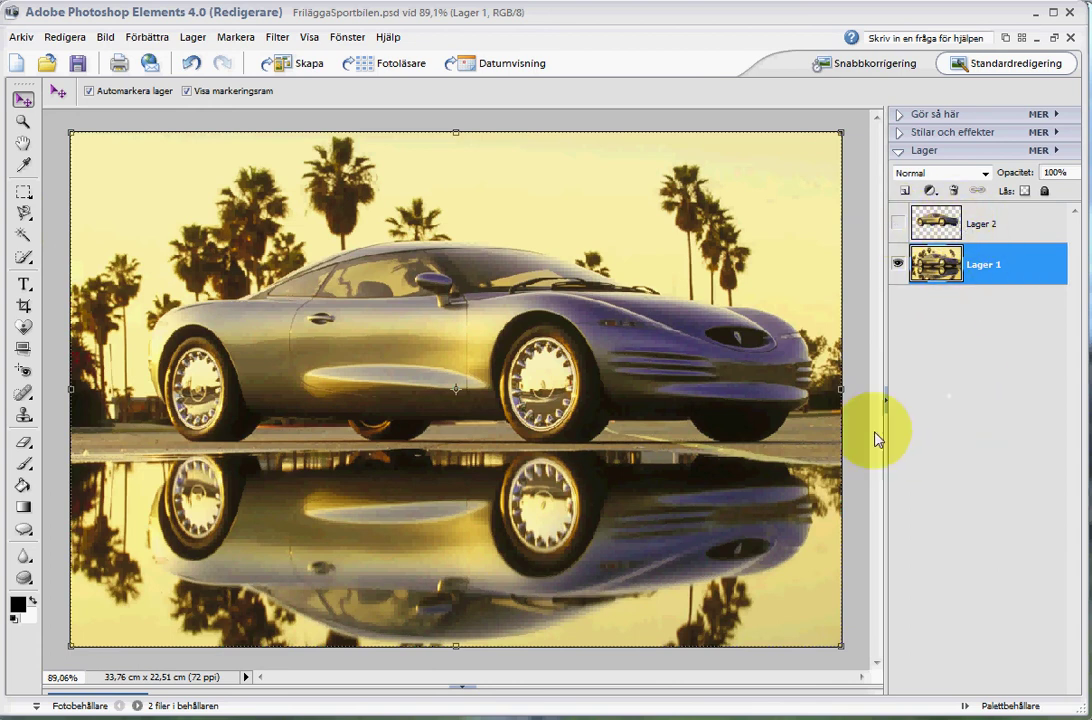
Apply Färgvariationer to Lager 1 with a higher amount and Öka grönt on the shadows
{"action": "left_click", "coordinate": [153, 46]}
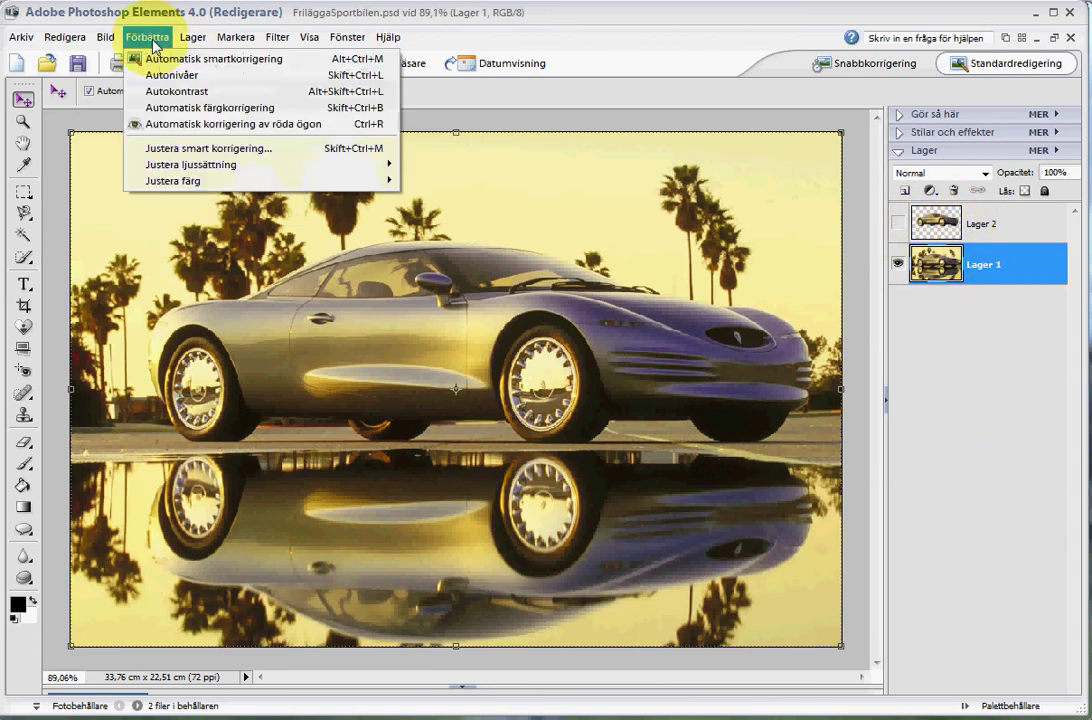
{"action": "mouse_move", "coordinate": [300, 180]}
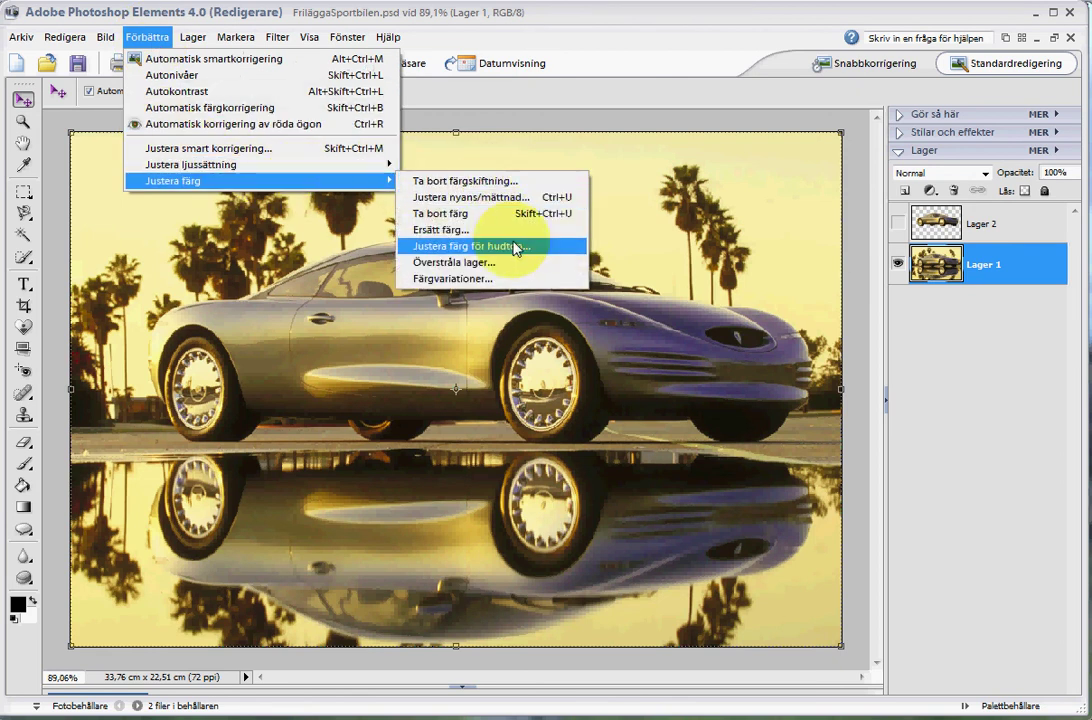
{"action": "left_click", "coordinate": [482, 278]}
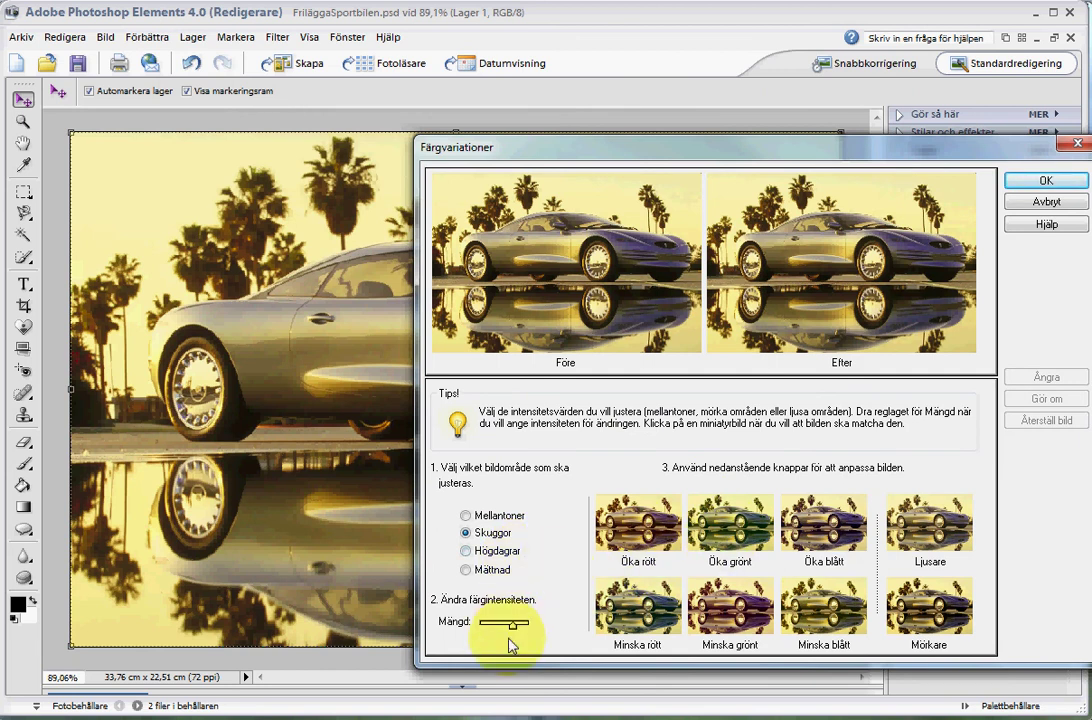
{"action": "left_click_drag", "start_coordinate": [514, 630], "coordinate": [521, 630]}
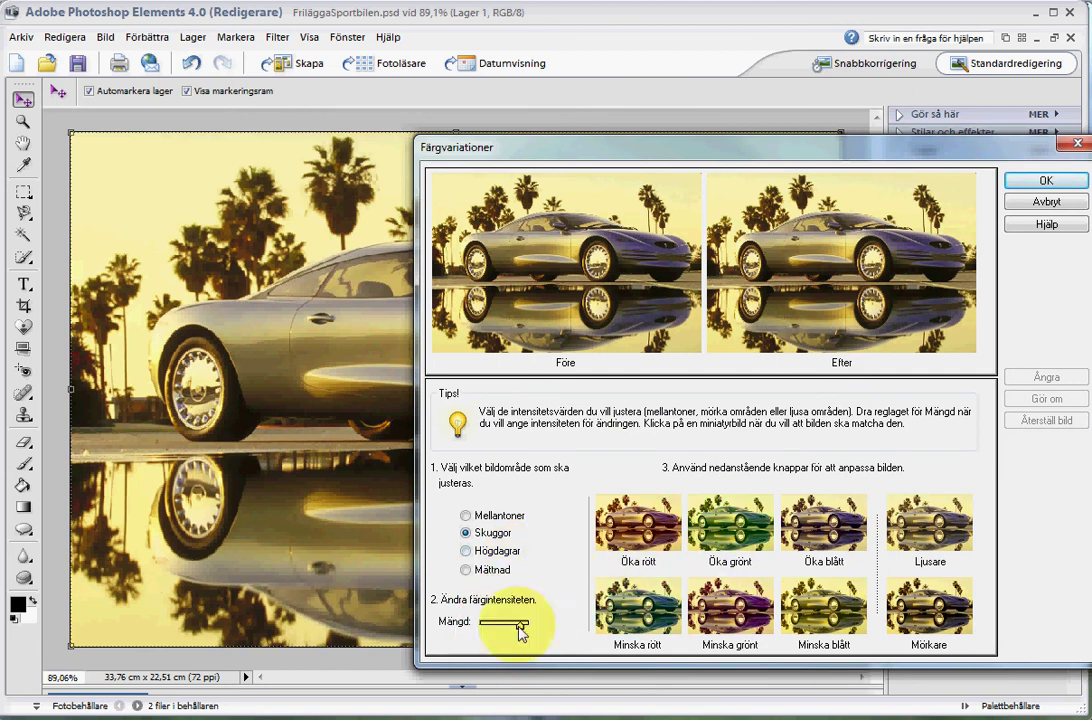
{"action": "left_click", "coordinate": [757, 527]}
{"action": "left_click", "coordinate": [1045, 180]}
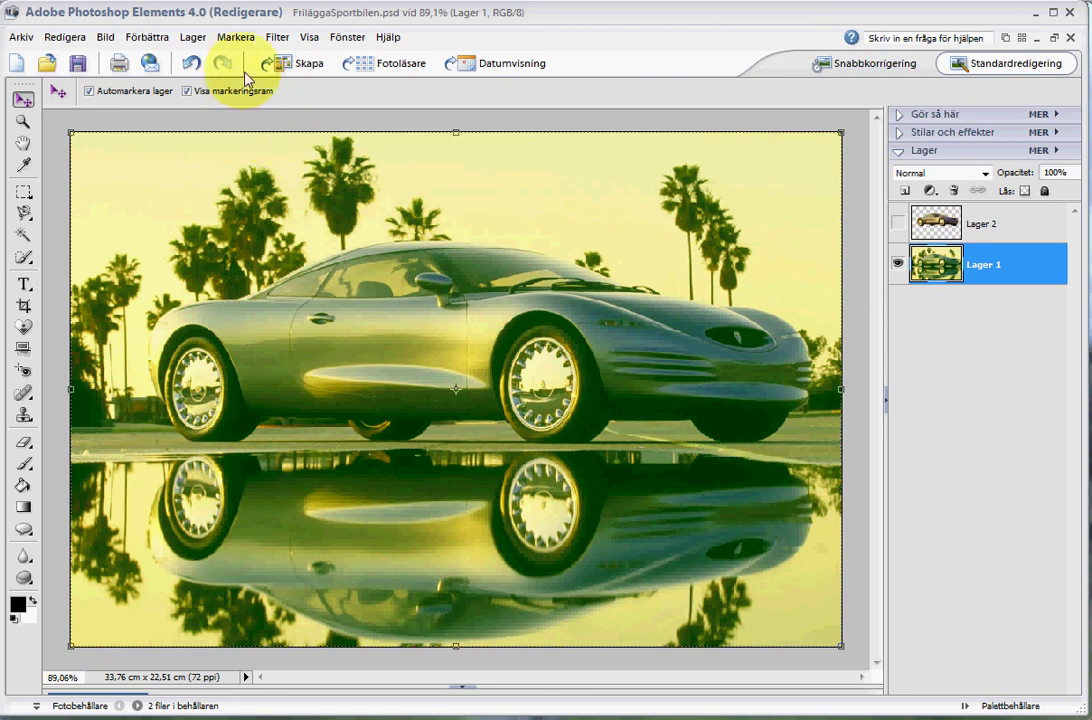
Blur Lager 1 with a 2-pixel Gaussisk oskärpa and make the car layer Lager 2 visible again
{"action": "left_click", "coordinate": [277, 37]}
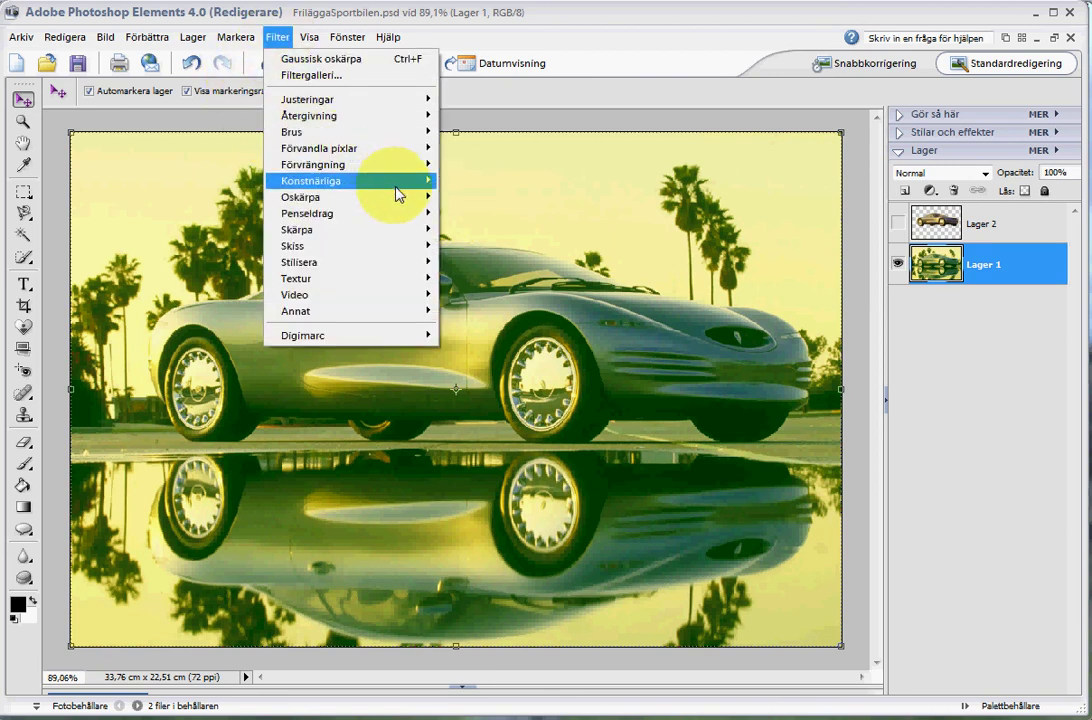
{"action": "mouse_move", "coordinate": [397, 198]}
{"action": "left_click", "coordinate": [478, 198]}
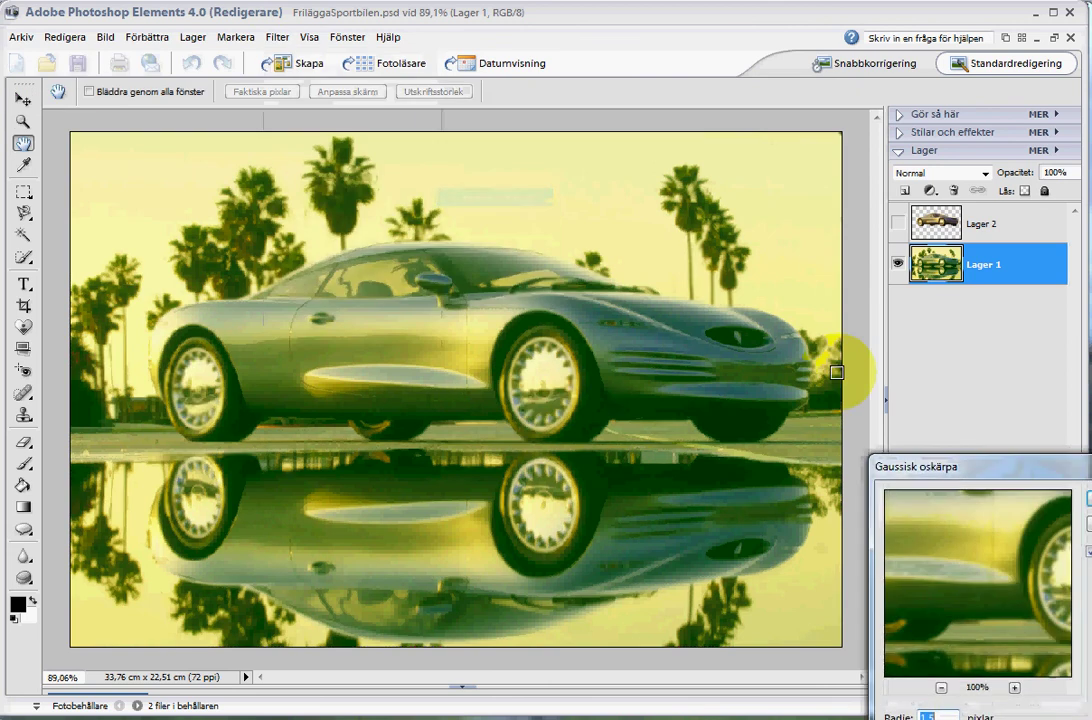
{"action": "left_click_drag", "start_coordinate": [967, 466], "coordinate": [783, 462]}
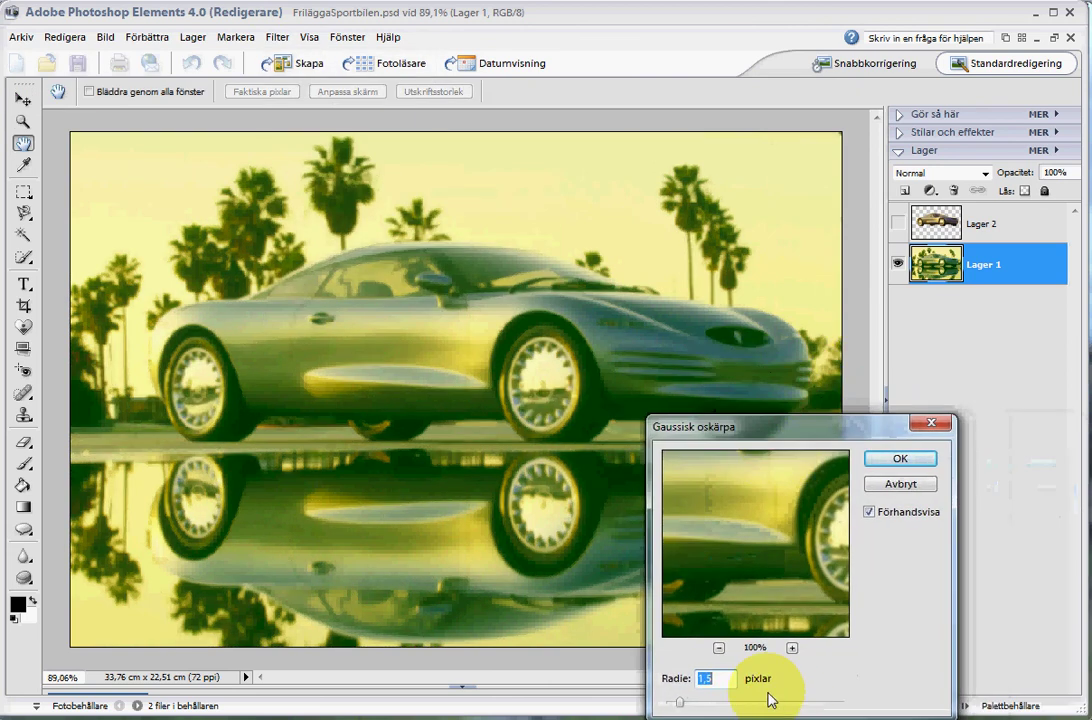
{"action": "type", "text": "2"}
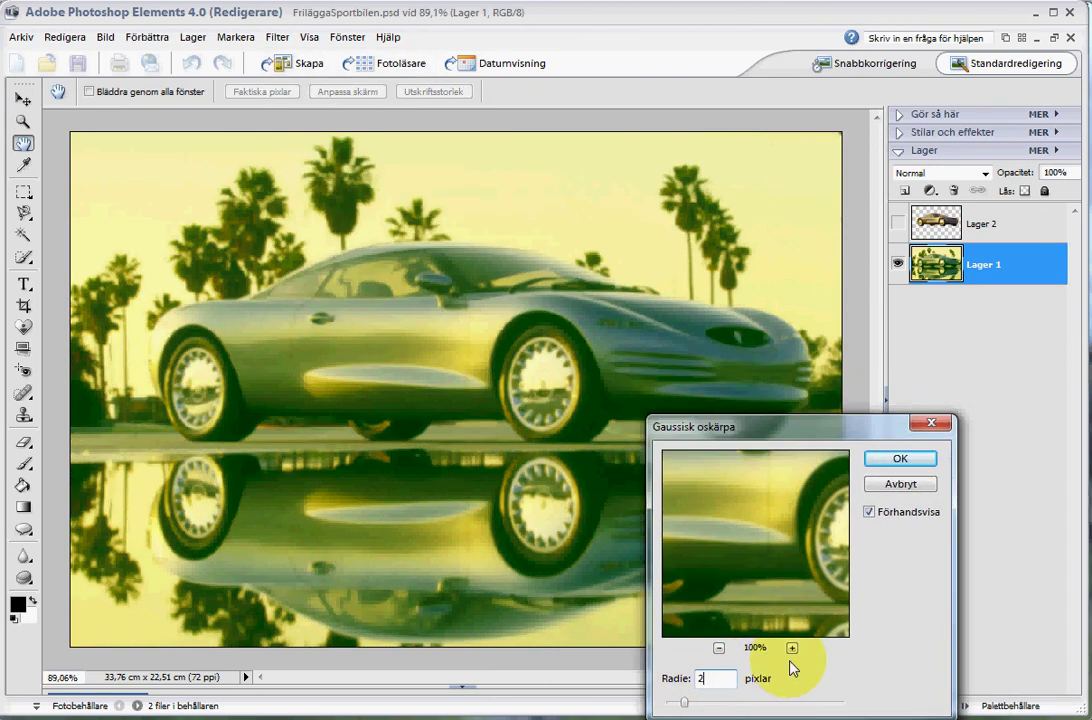
{"action": "left_click", "coordinate": [905, 462]}
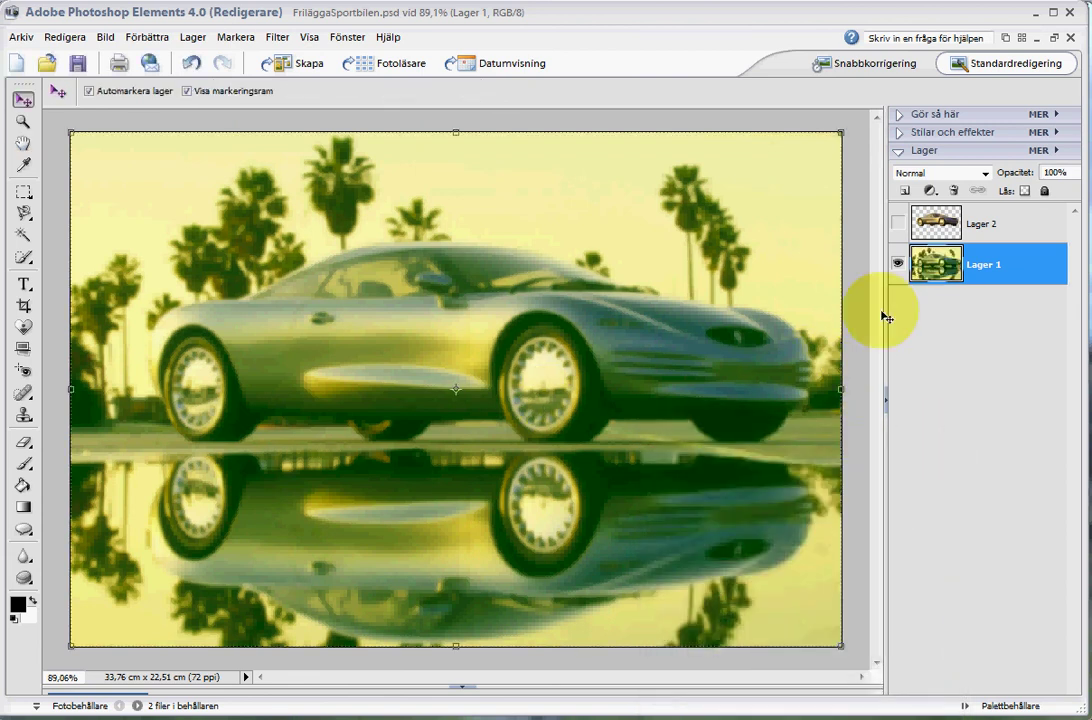
{"action": "left_click", "coordinate": [899, 224]}
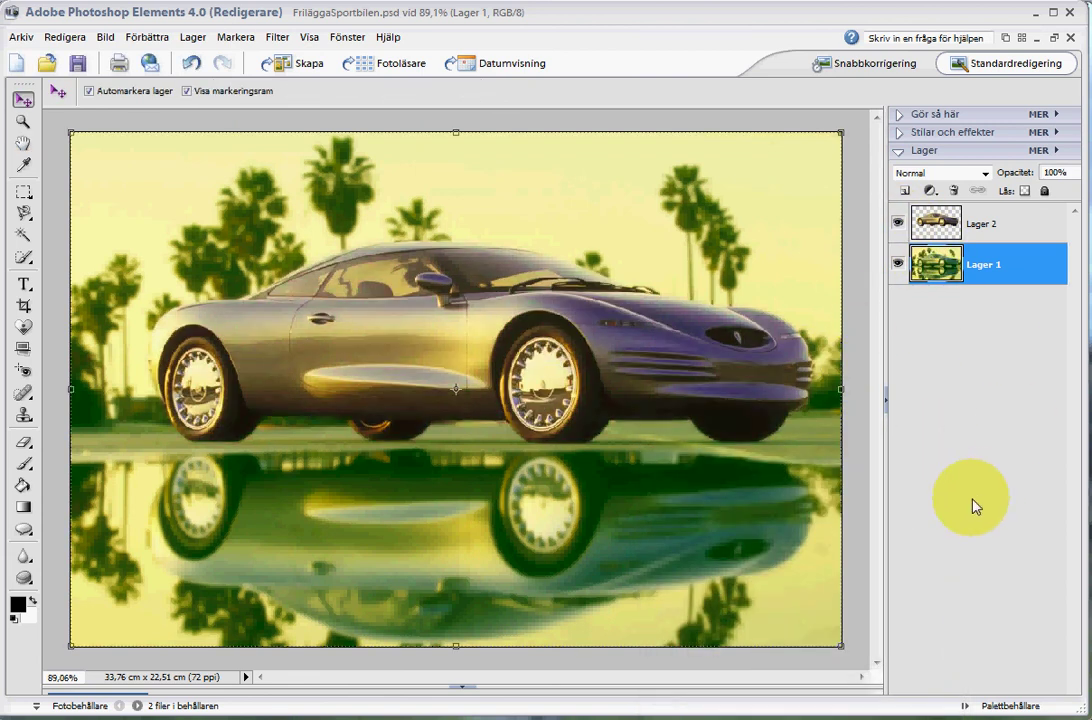